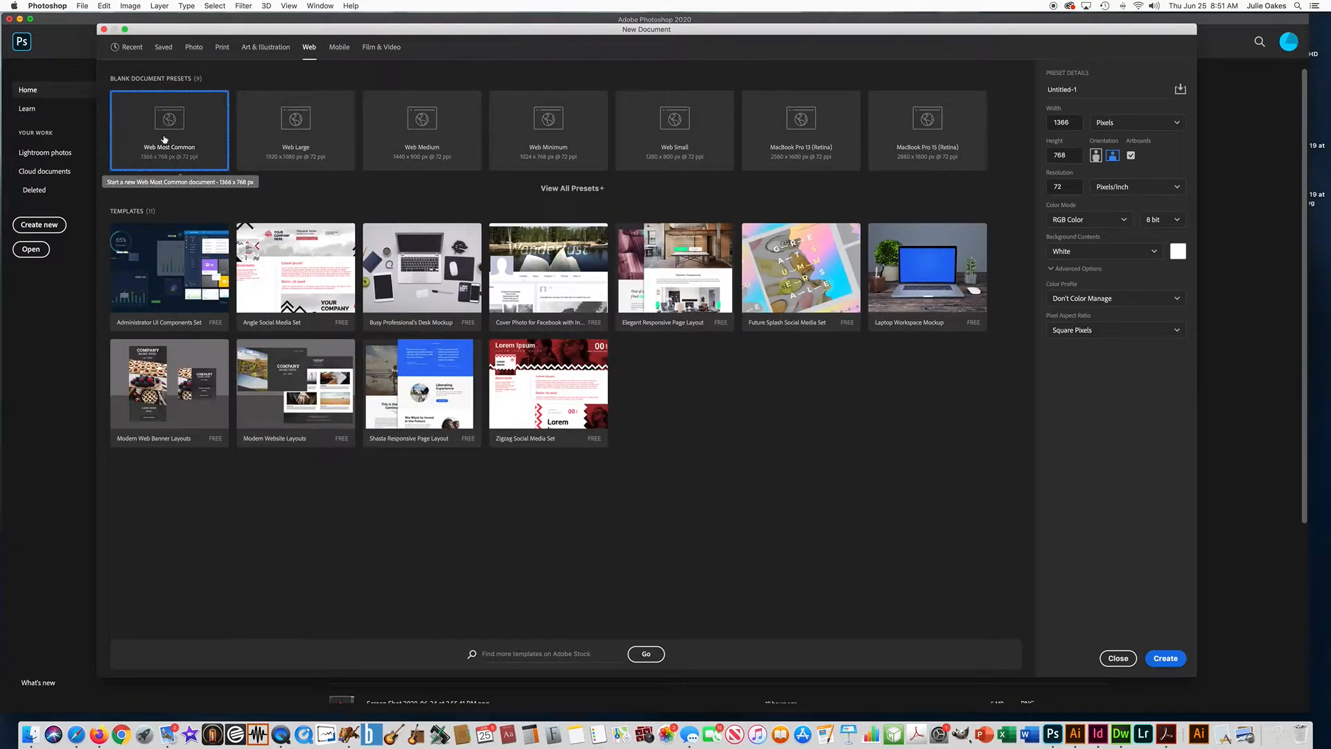
# - Create a 1366 x 768 px Web Most Common document, naming it with the author's title and surname followed by "-Text"
pyautogui.doubleClick(1065, 90)
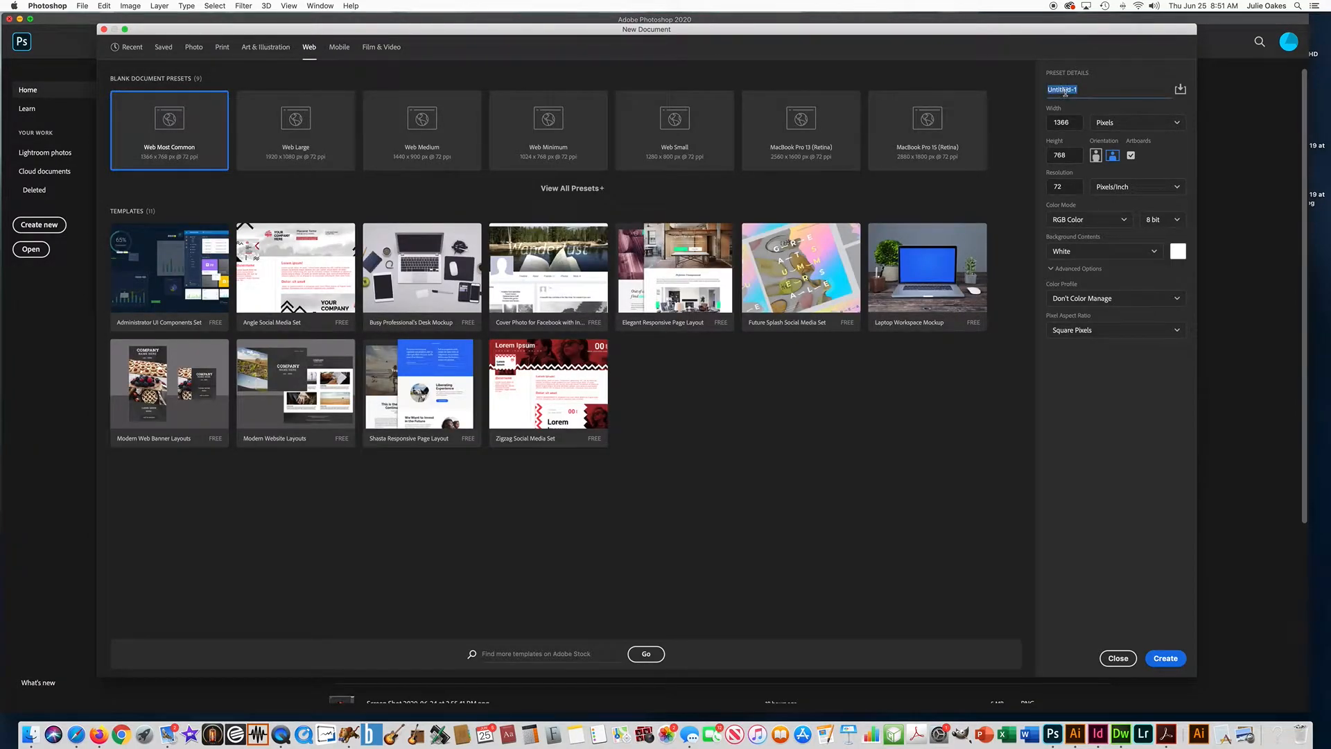
pyautogui.write('MrsOakes-Text')
pyautogui.click(1169, 657)
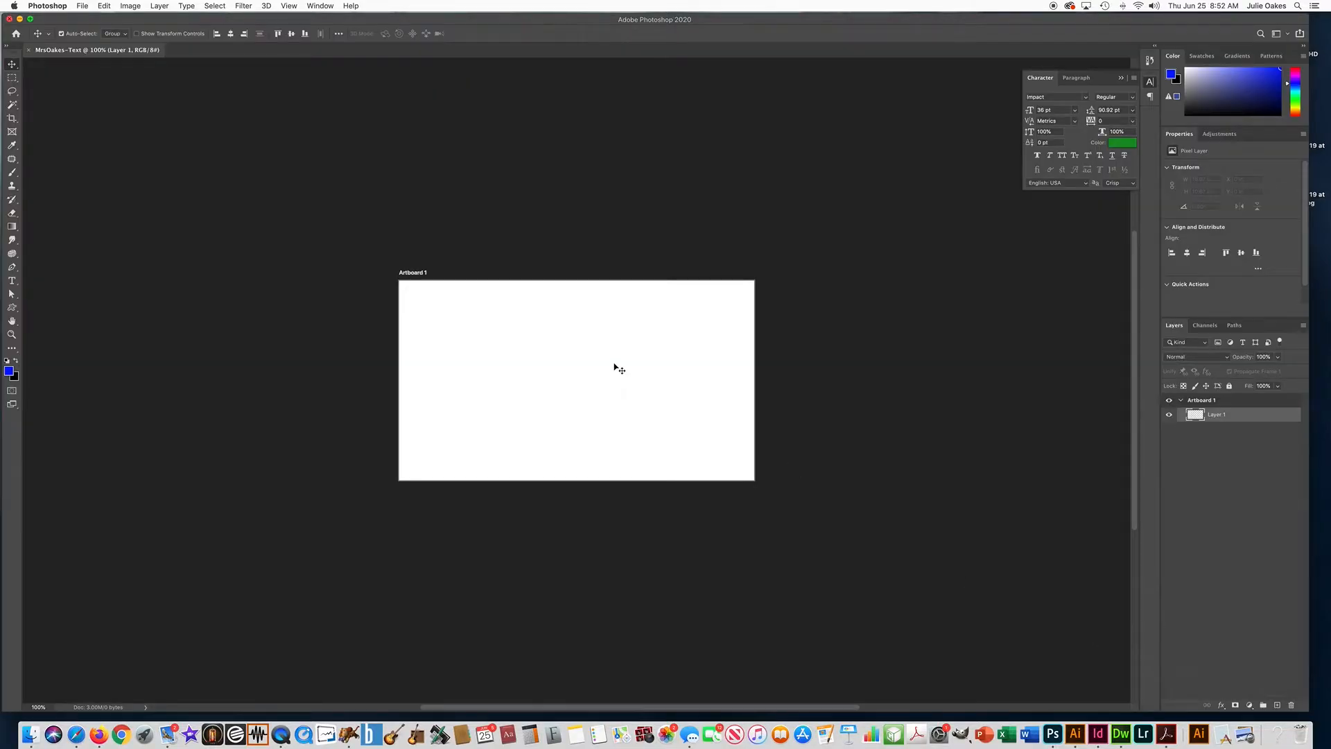
# - Zoom in on the artboard and check whether the Character and Layers panels are enabled
pyautogui.press('super+equal')
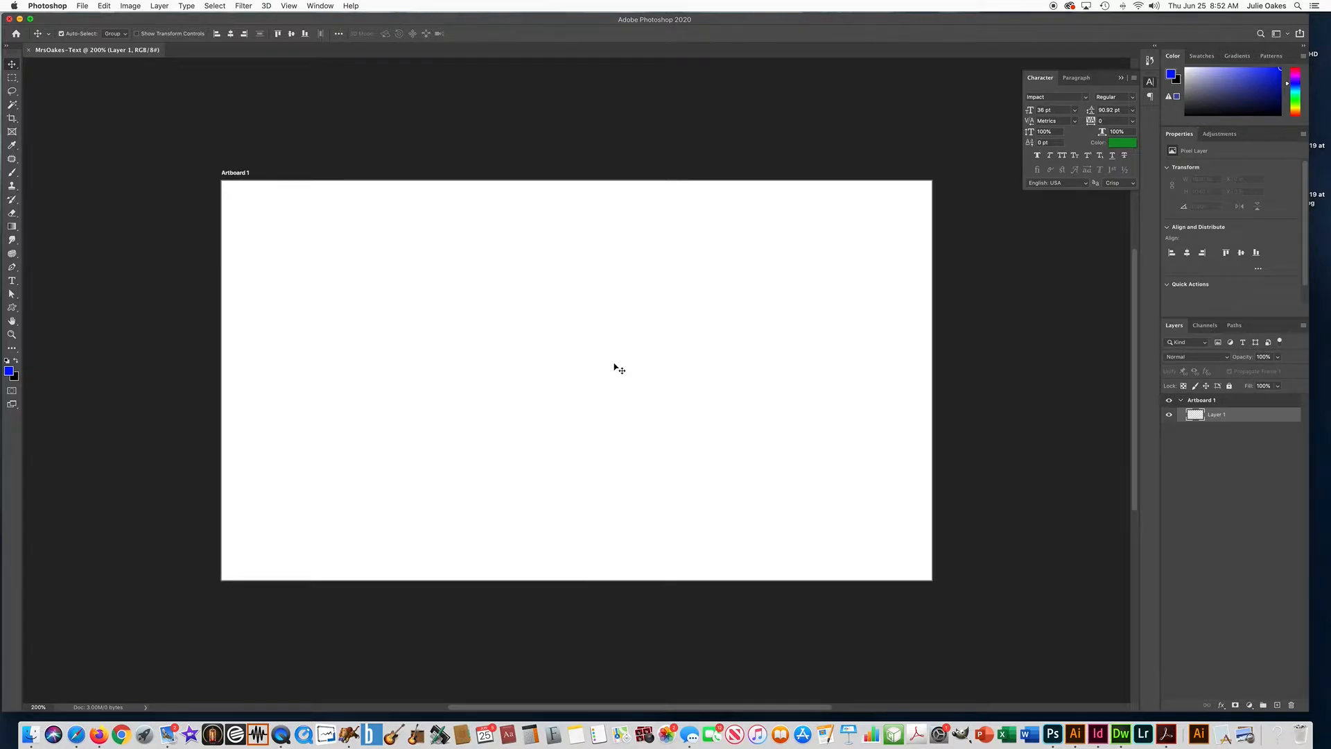
pyautogui.press('space')
pyautogui.moveTo(631, 347); pyautogui.dragTo(600, 350)
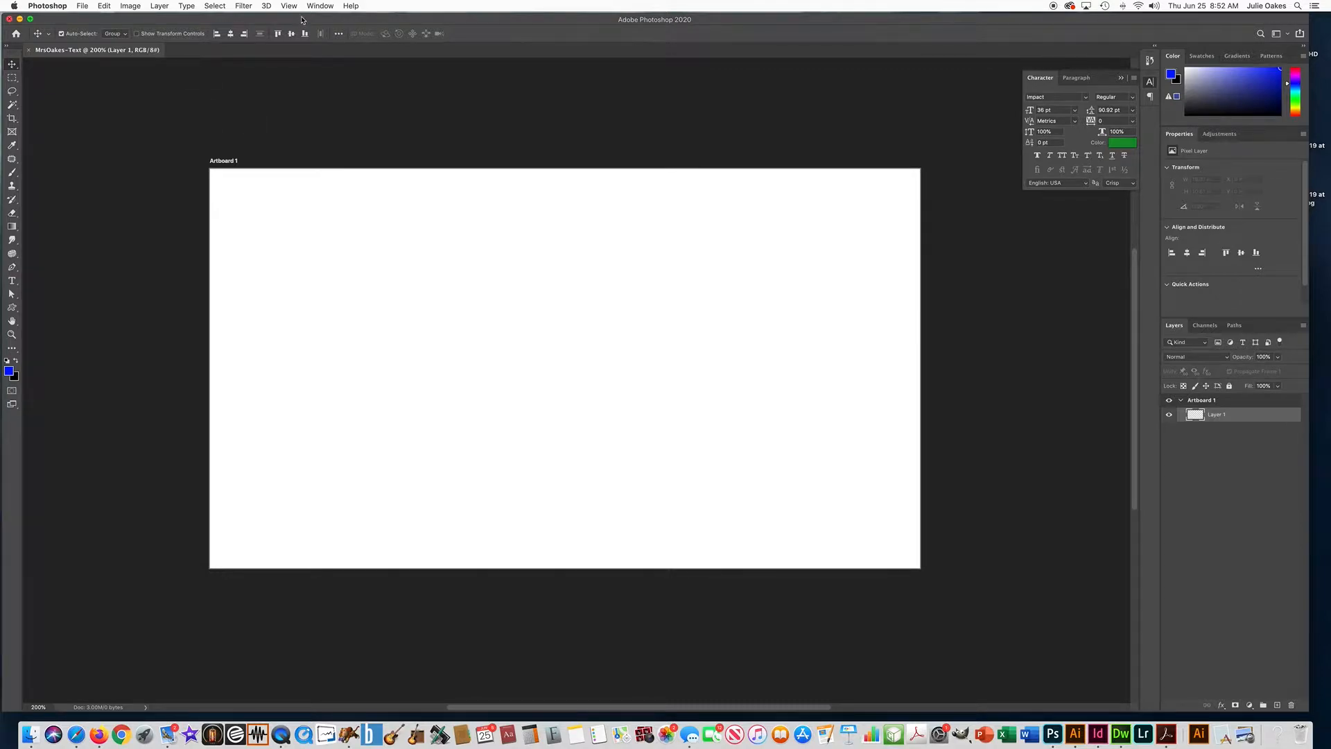
pyautogui.click(320, 5)
pyautogui.moveTo(326, 28)
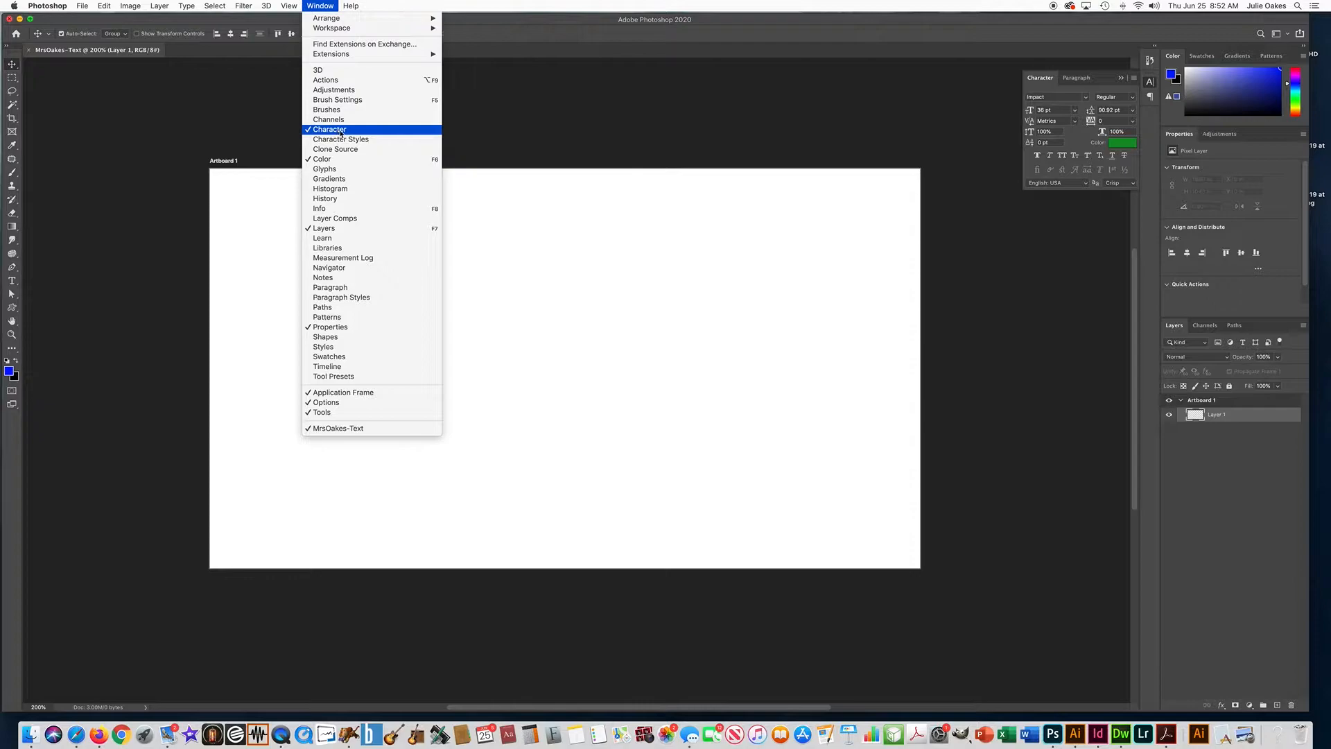
pyautogui.click(319, 232)
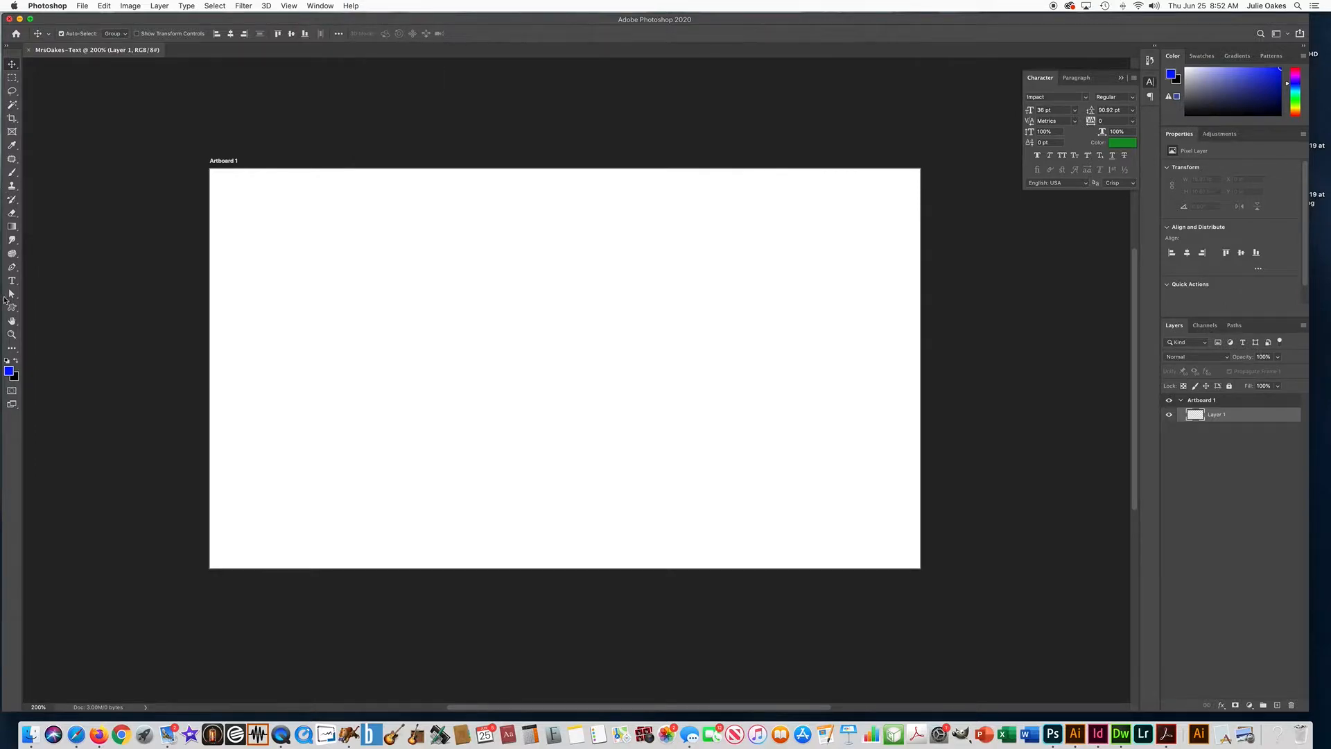
# - Add the text "Edit text with Window>Character" near the artboard's upper-left corner
pyautogui.click(12, 280)
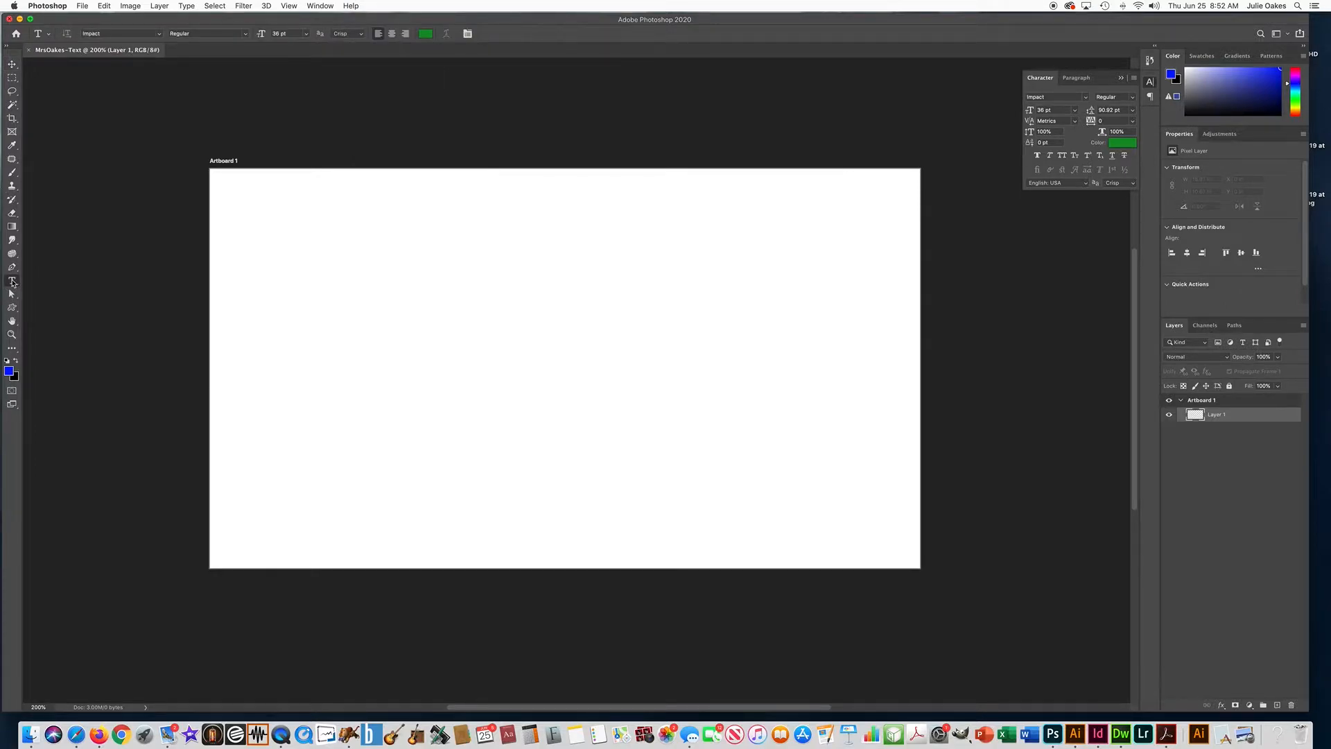
pyautogui.click(252, 245)
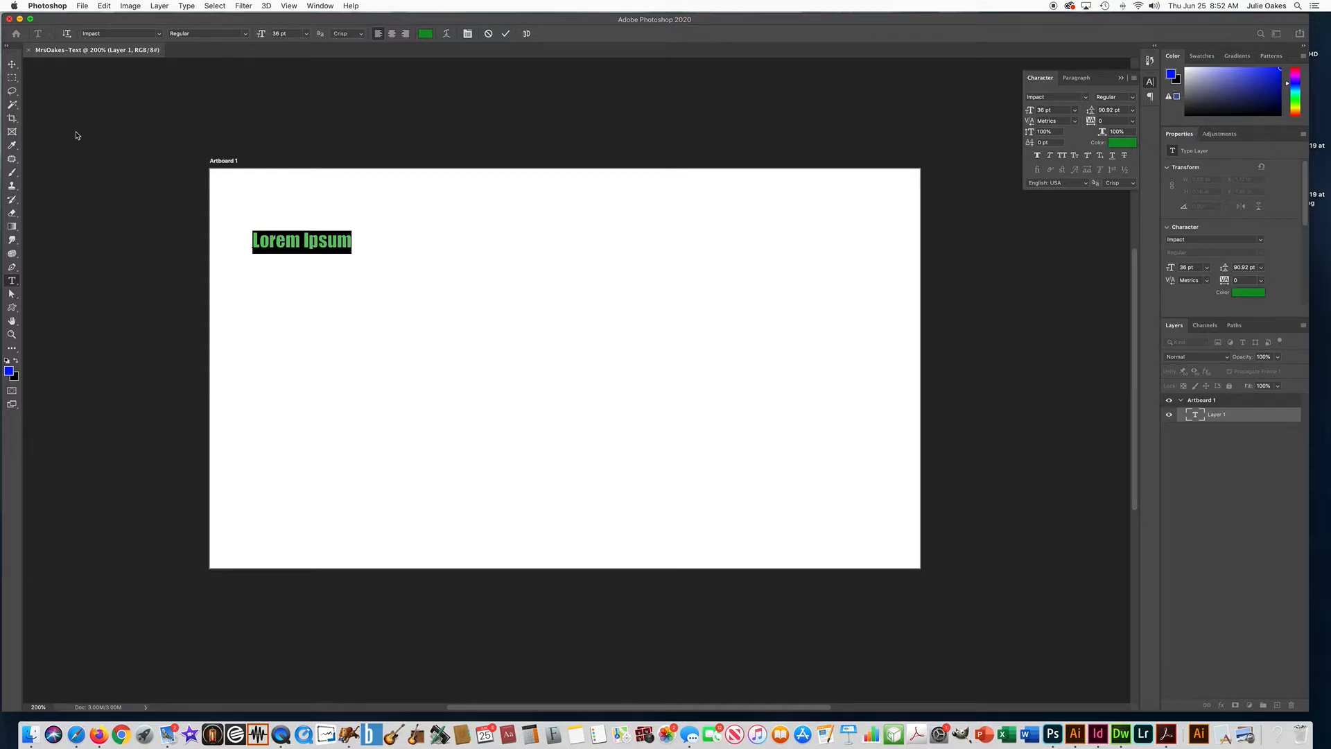
pyautogui.write('Edit t')
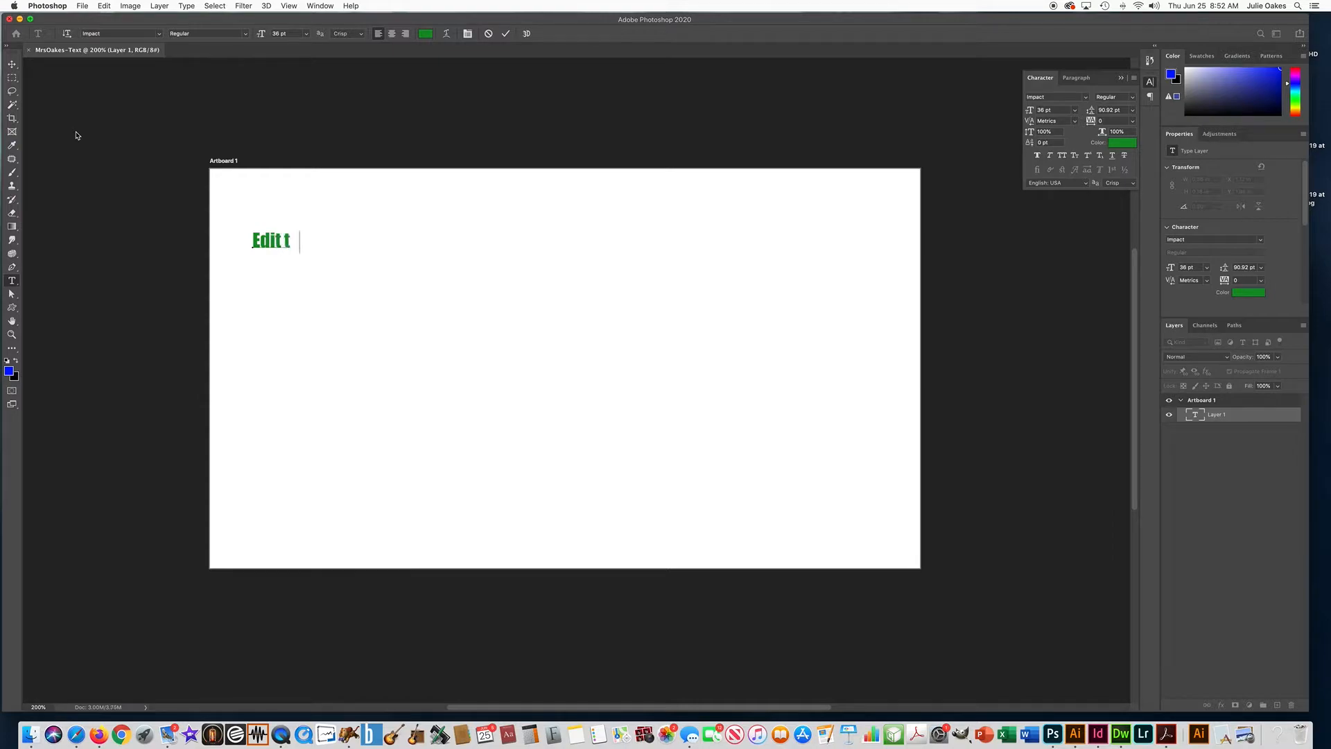
pyautogui.write('ext with Wind')
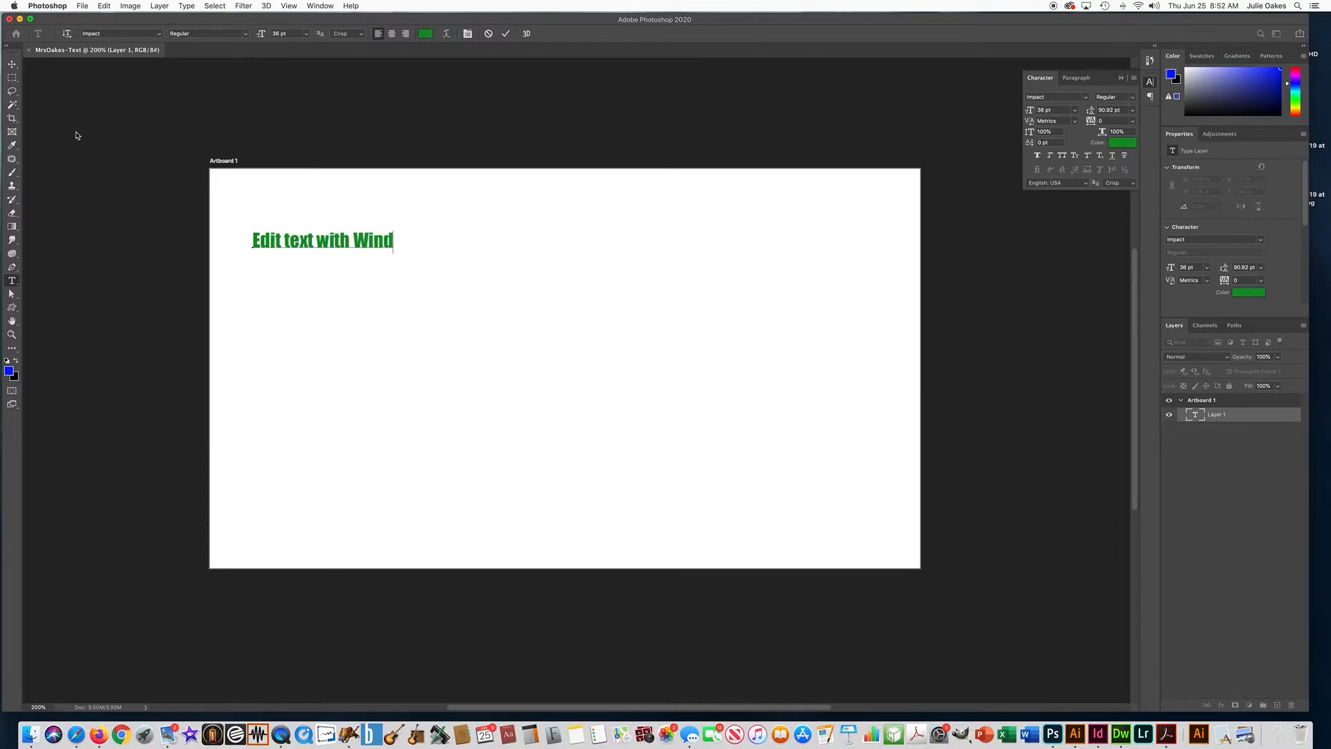
pyautogui.write('ow>Character')
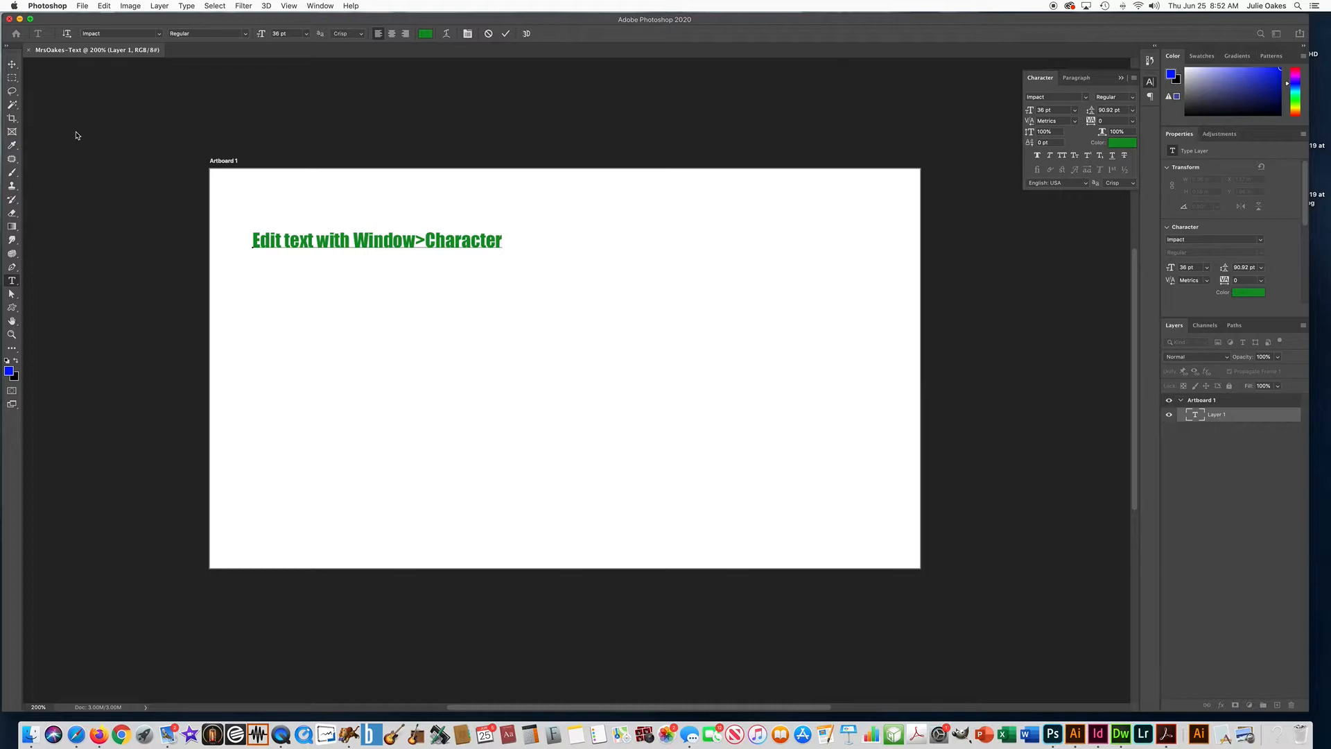
pyautogui.click(505, 34)
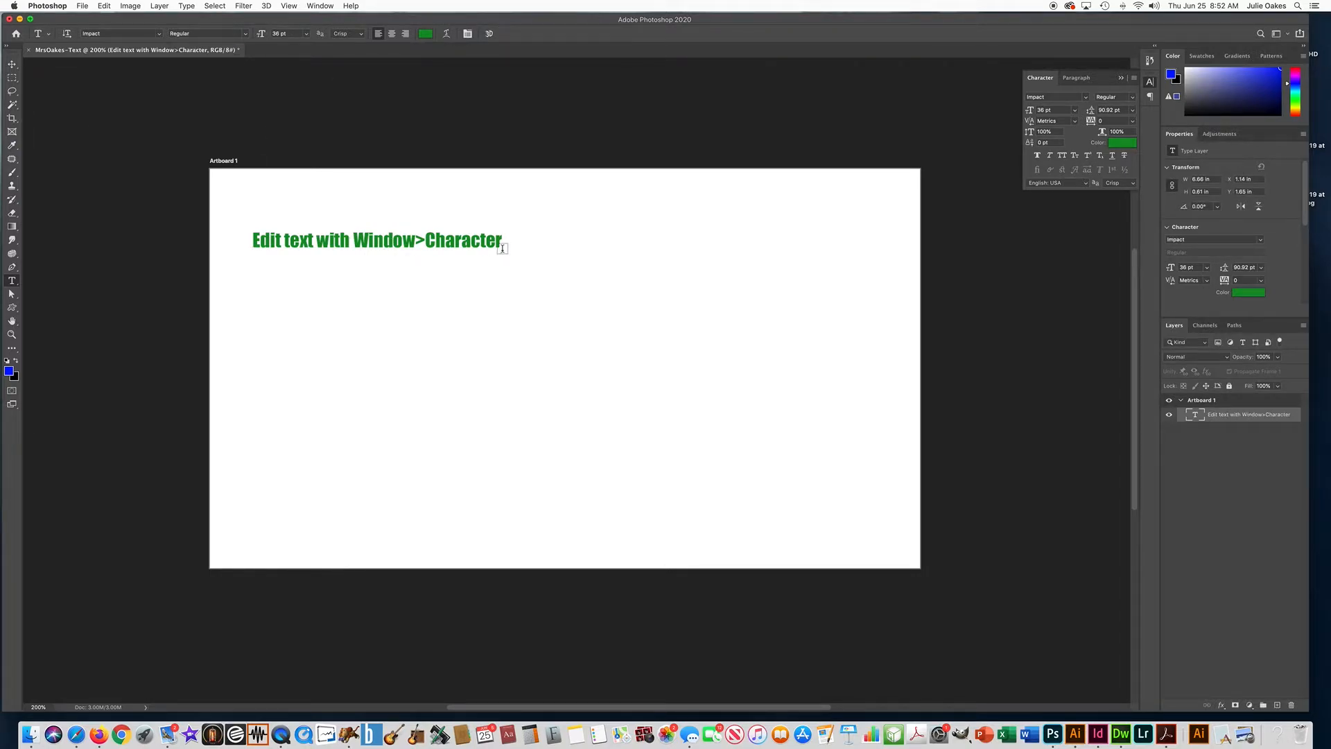
# - Change the text color of the "Edit text with Window>Character" line to orange, hex ffa800
pyautogui.click(318, 6)
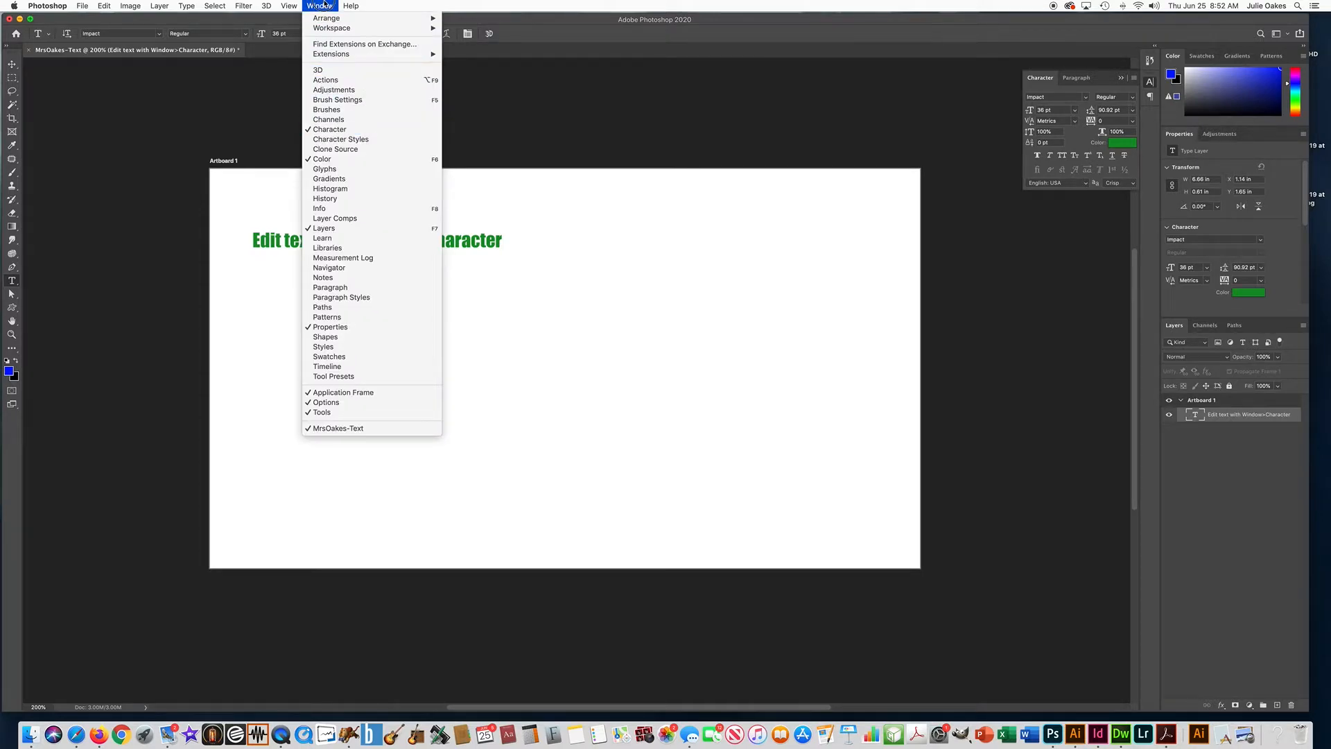
pyautogui.click(485, 292)
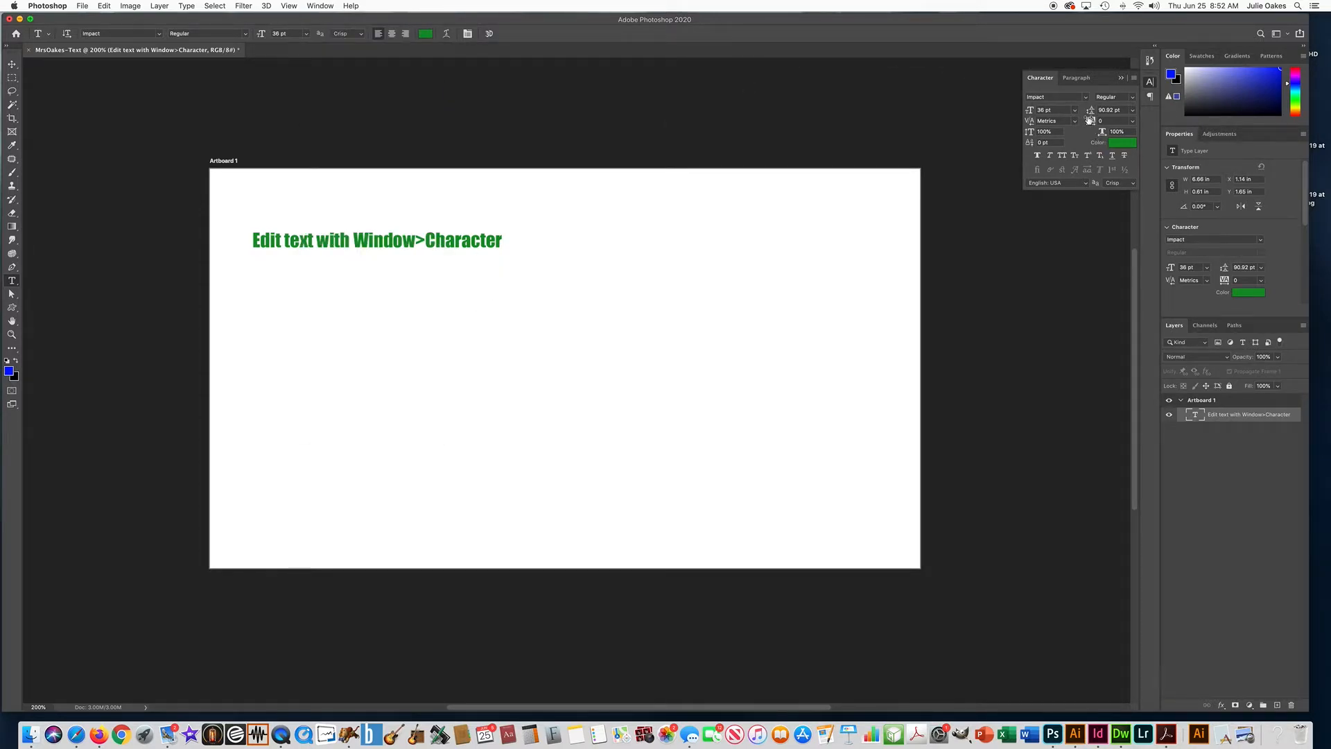
pyautogui.click(1120, 143)
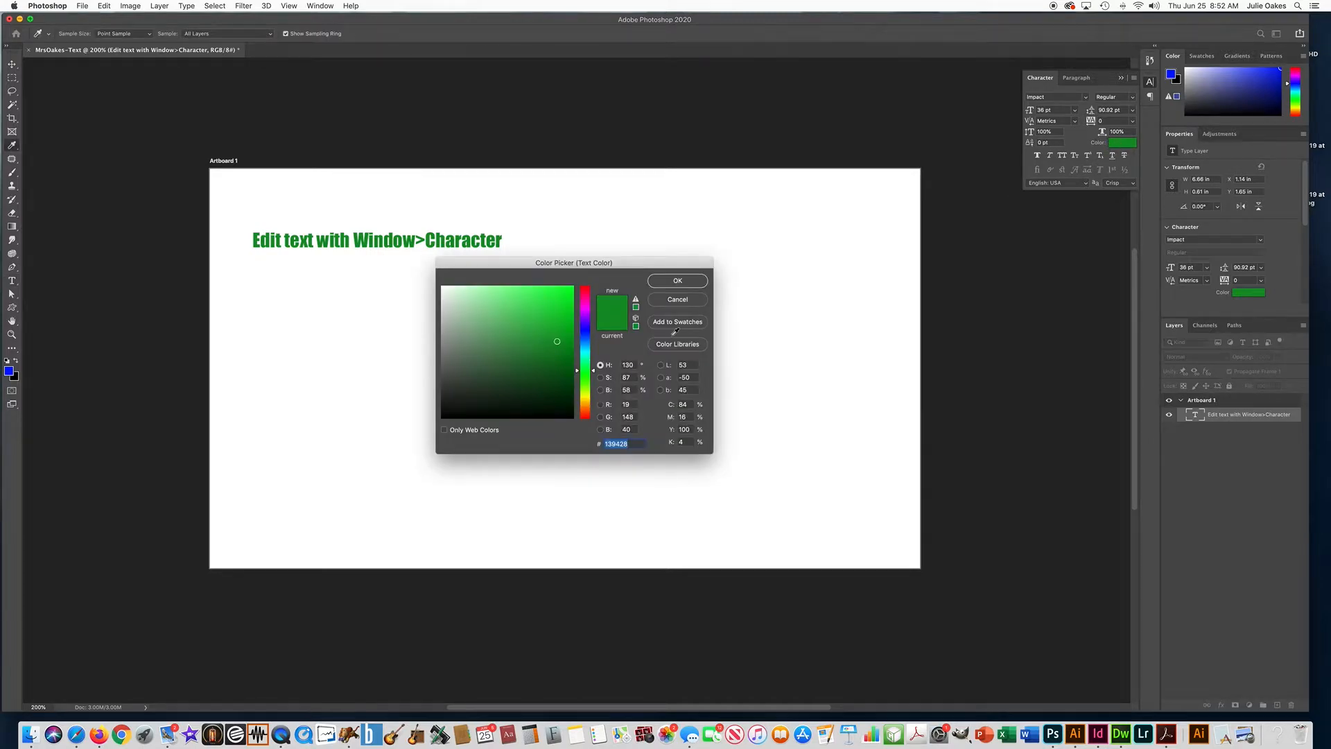
pyautogui.click(584, 404)
pyautogui.moveTo(565, 297); pyautogui.dragTo(590, 263)
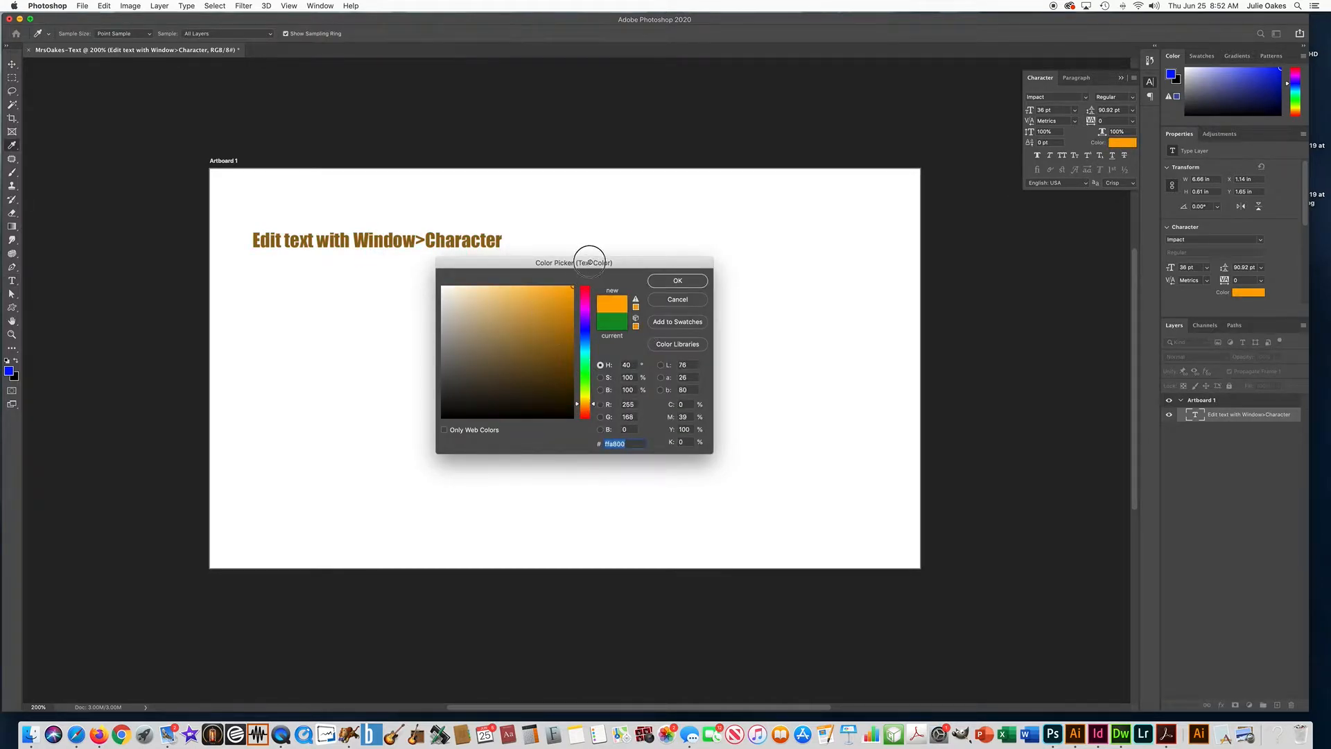
pyautogui.click(678, 283)
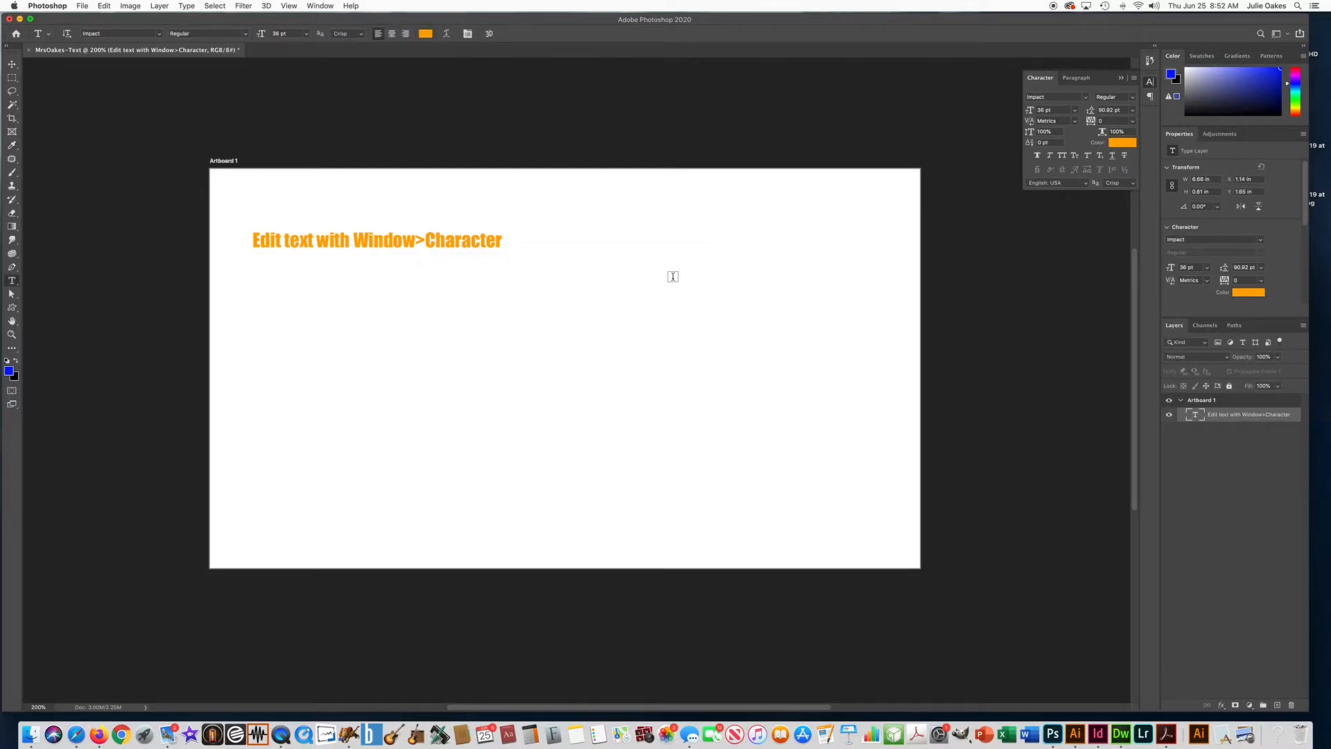
# - Set the font size of the orange text to 125 pt
pyautogui.click(1021, 108)
pyautogui.write('125')
pyautogui.press('Return')
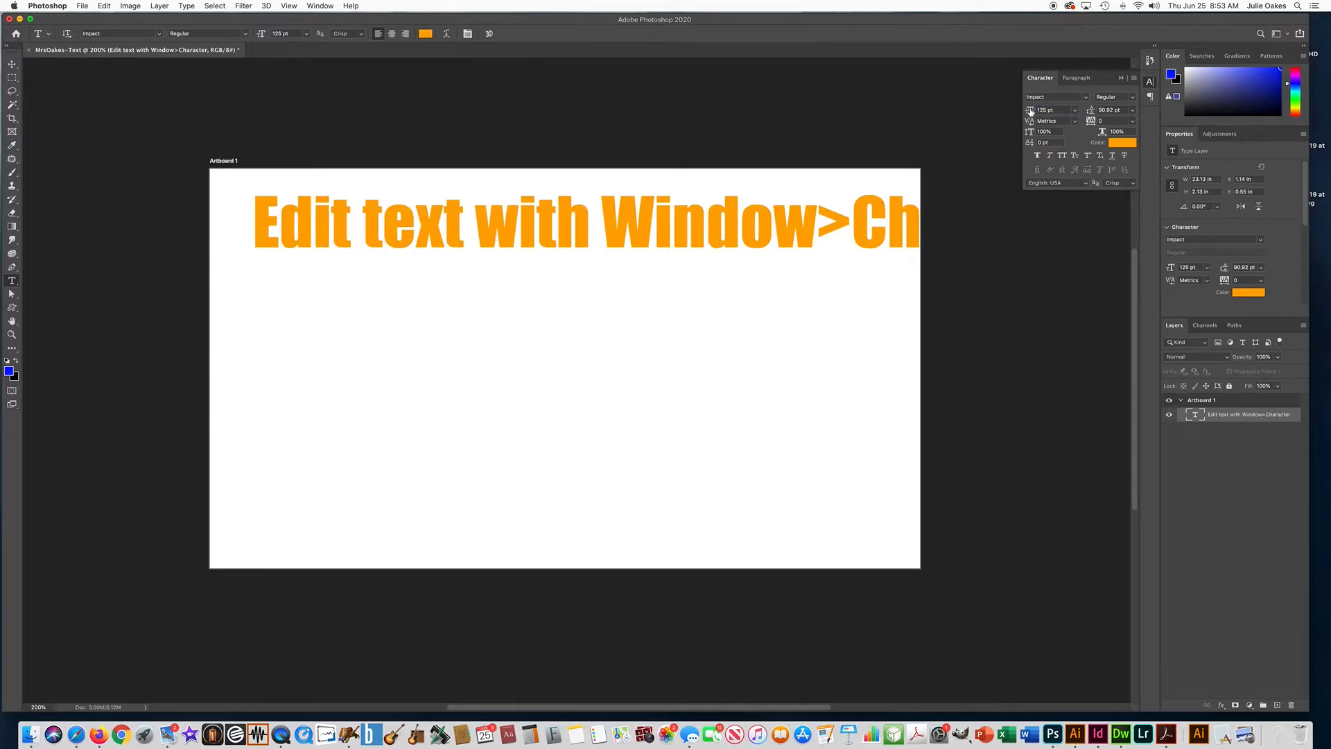
pyautogui.click(1028, 110)
pyautogui.click(1063, 111)
# - Break the text into two lines before "Window>Character" and set its leading to 130 pt
pyautogui.click(603, 216)
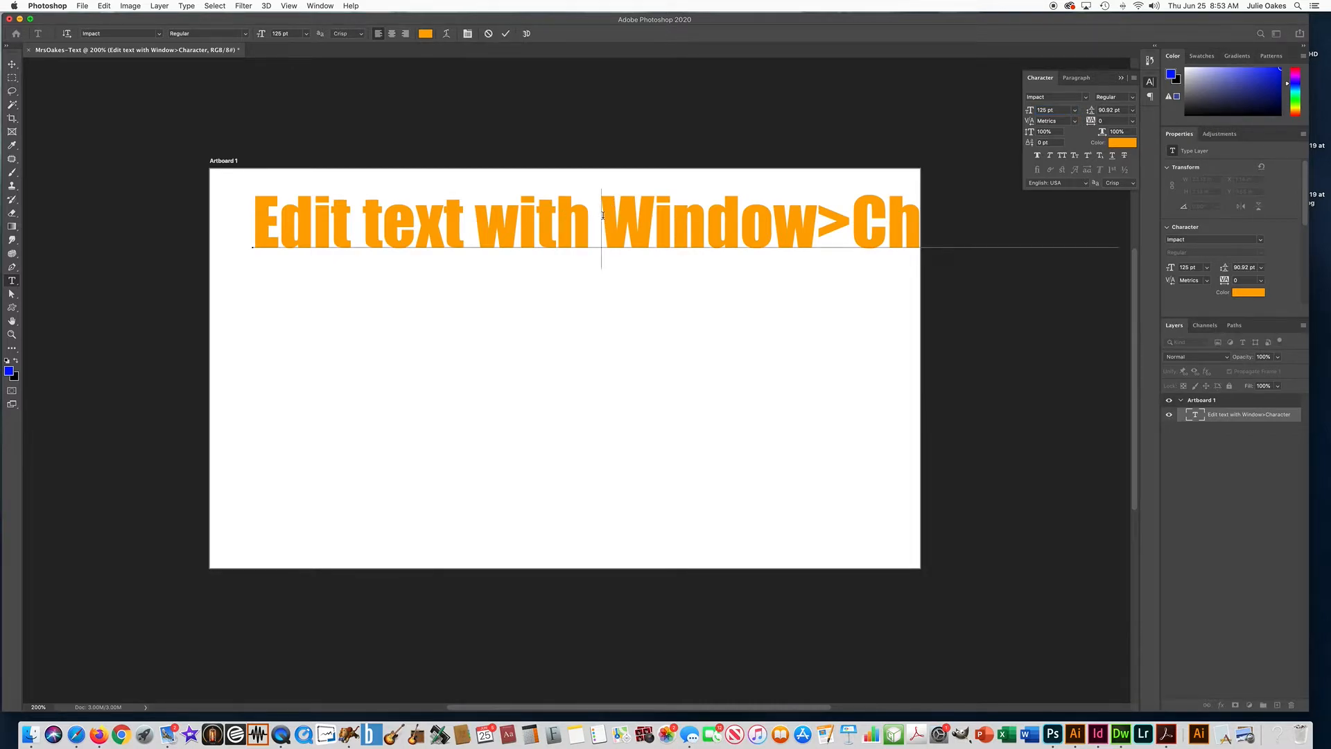
pyautogui.press('Return')
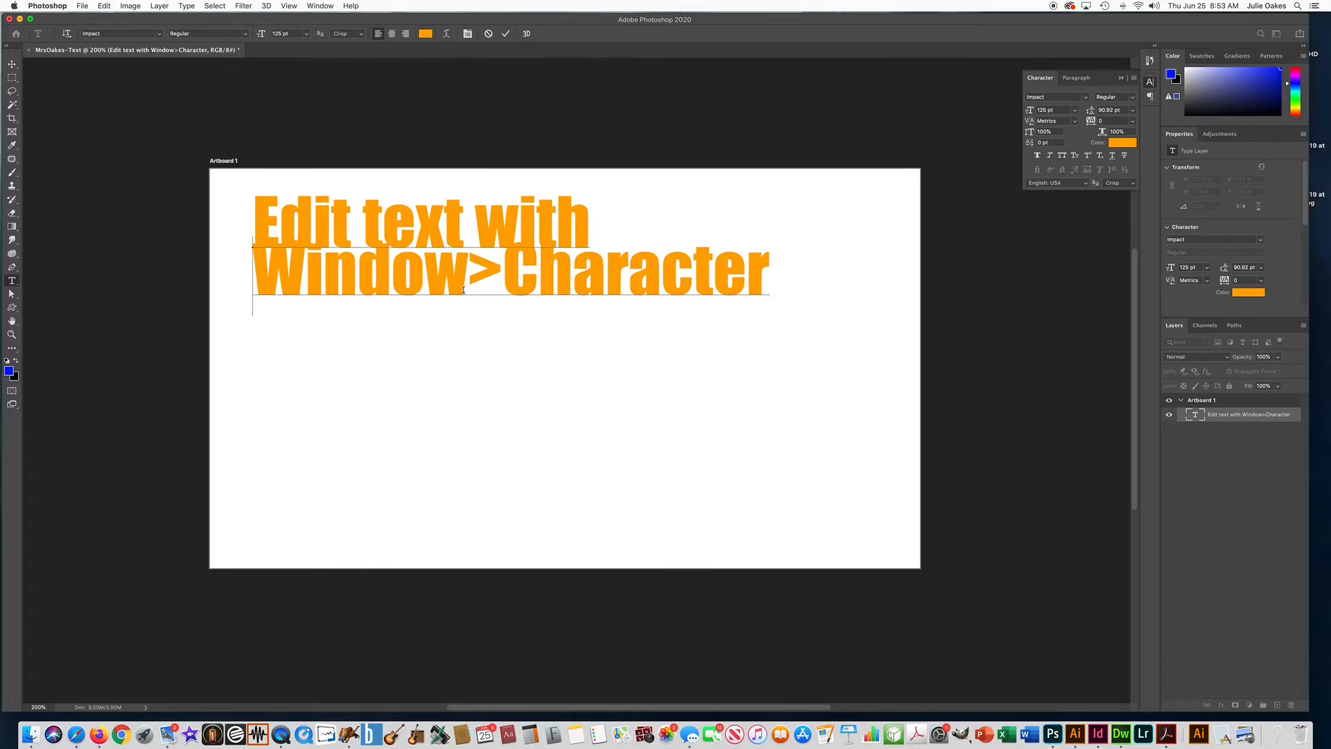
pyautogui.click(505, 33)
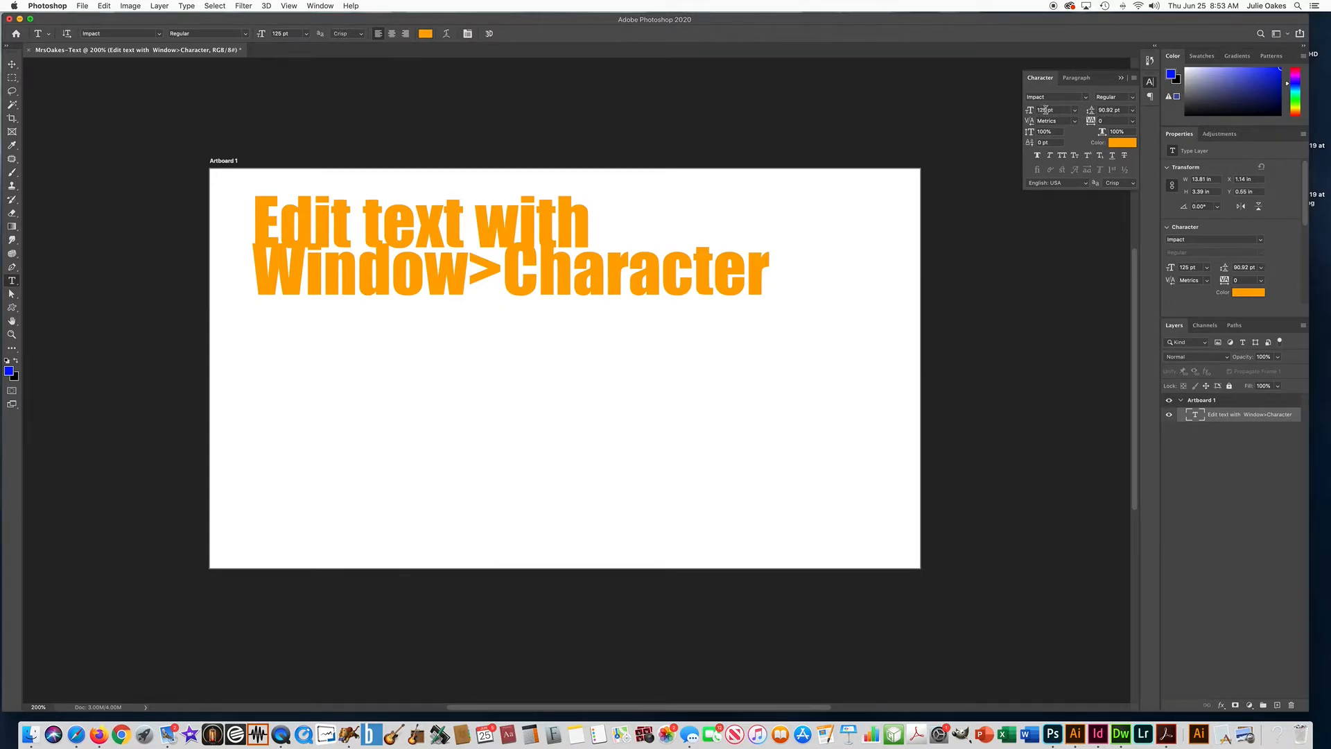
pyautogui.click(1121, 110)
pyautogui.write('130')
pyautogui.press('Return')
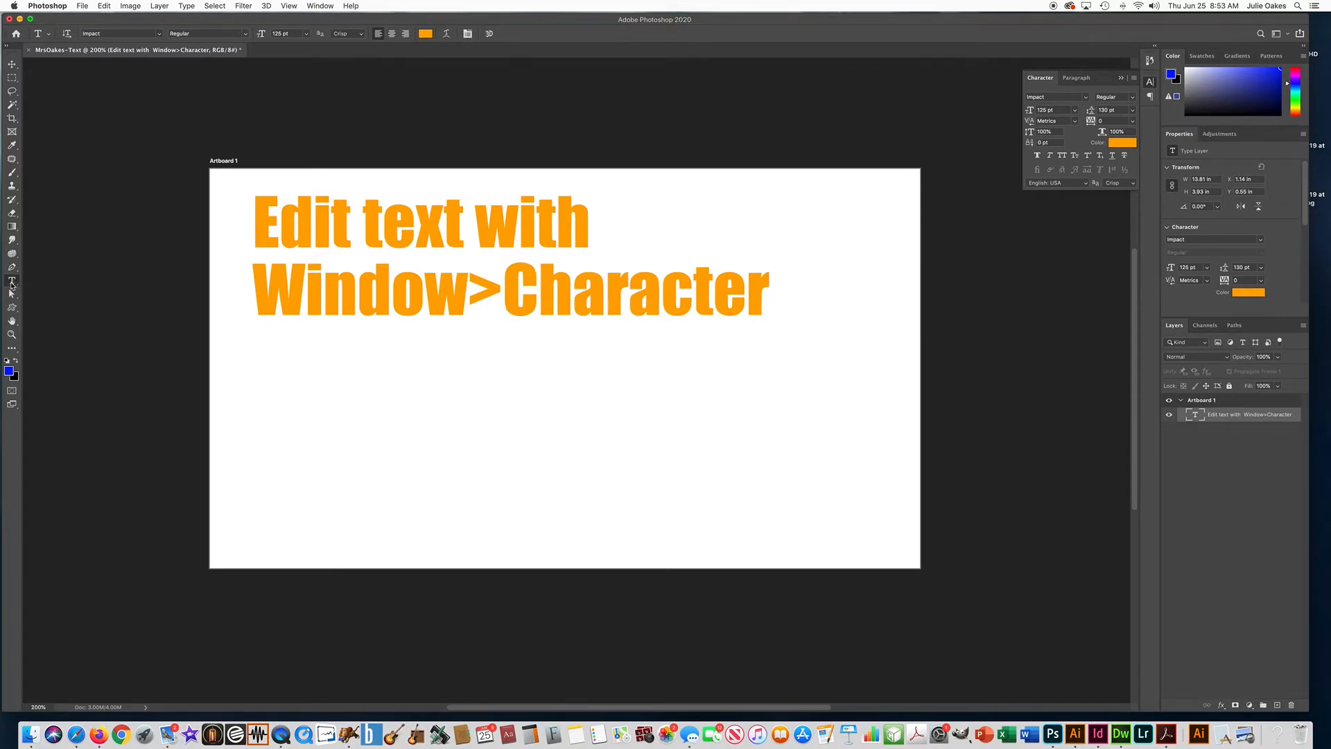
# - Center-align the two-line text and move it to the middle of the artboard
pyautogui.click(392, 35)
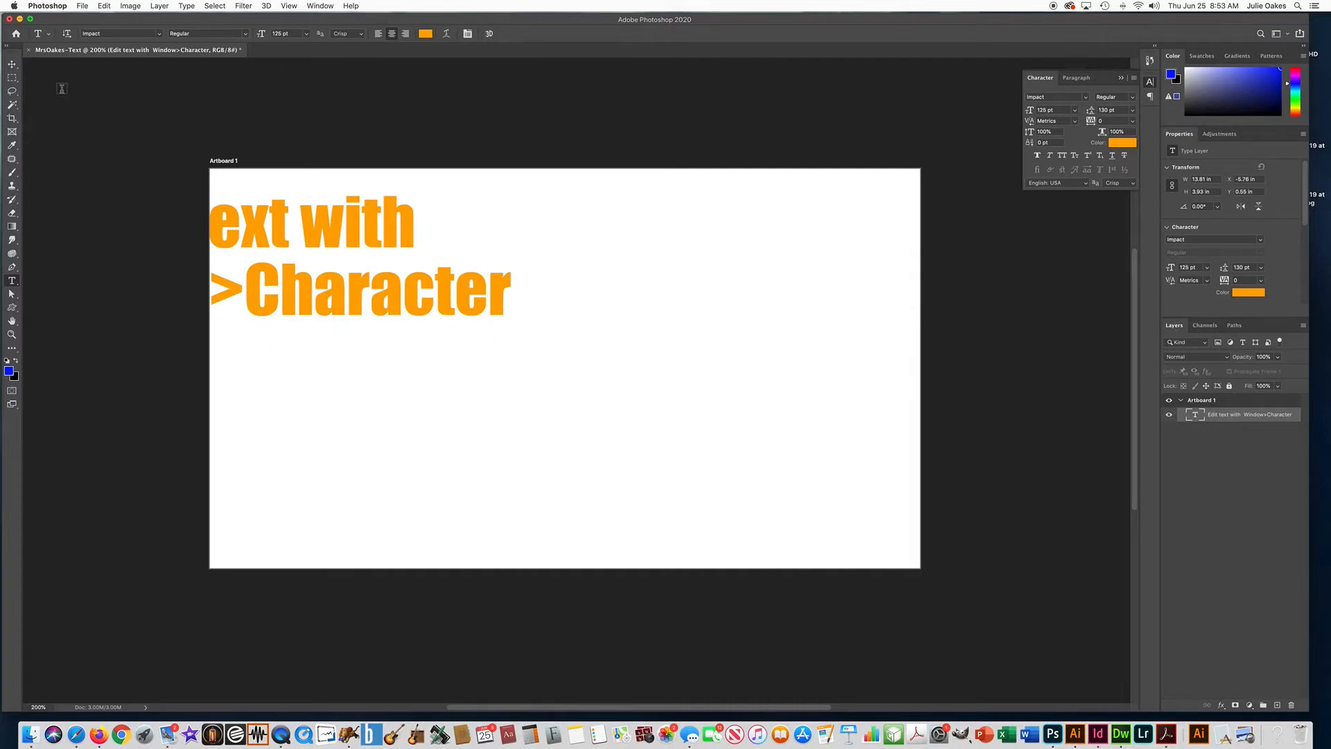
pyautogui.click(15, 64)
pyautogui.moveTo(381, 243); pyautogui.dragTo(659, 323)
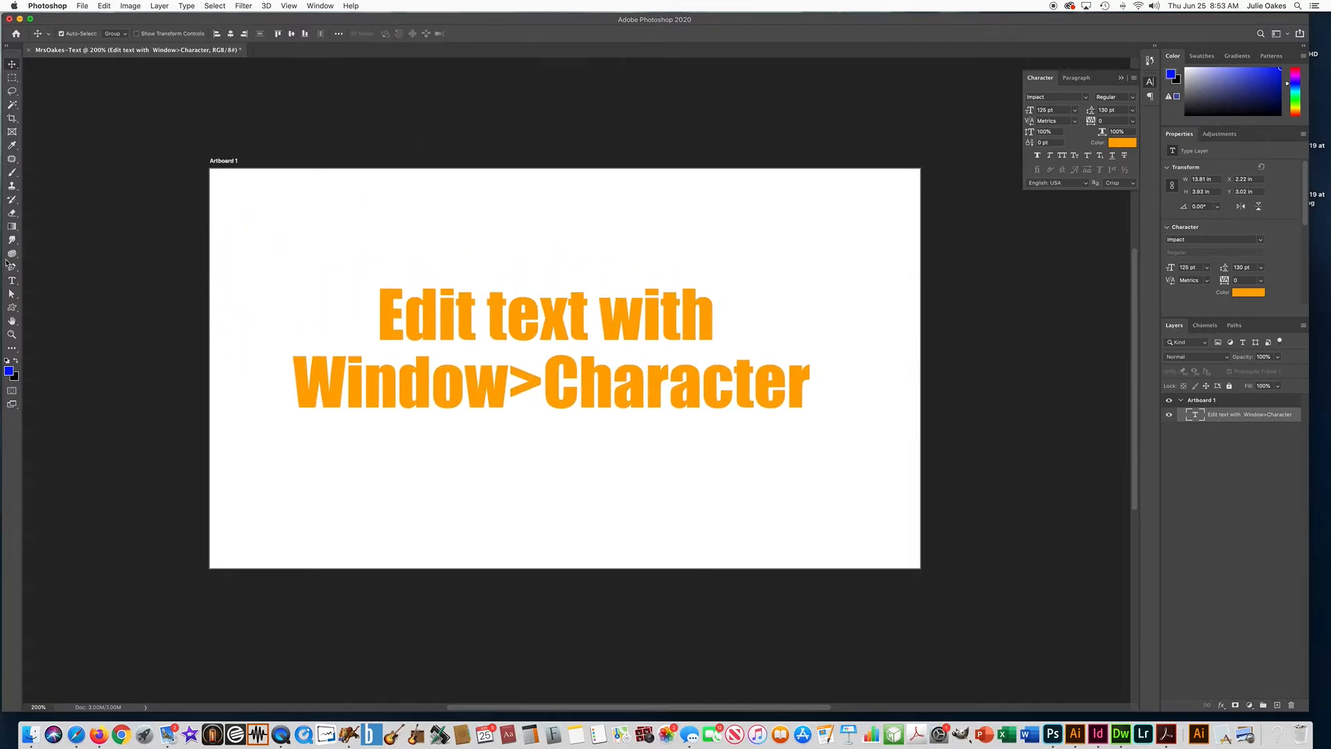
# - Try left and right alignment on the two-line text and return it to center alignment
pyautogui.click(11, 280)
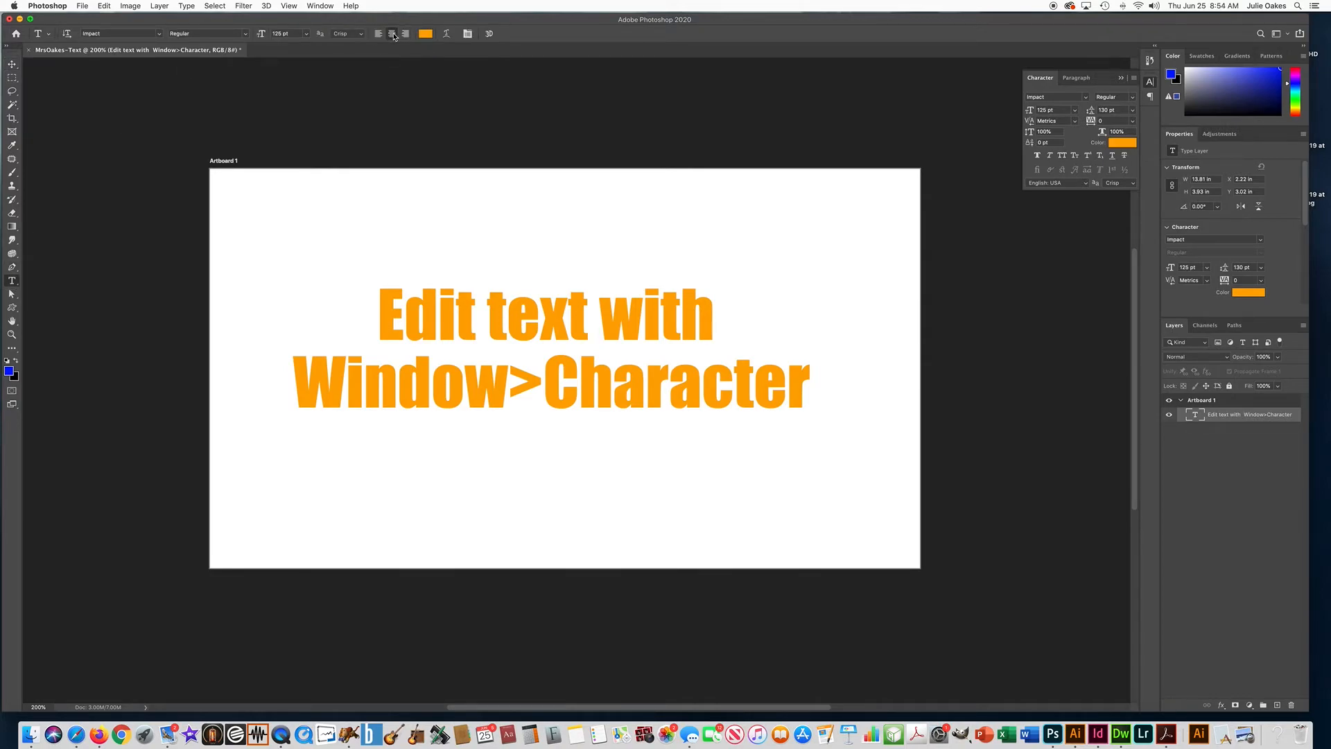
pyautogui.click(379, 35)
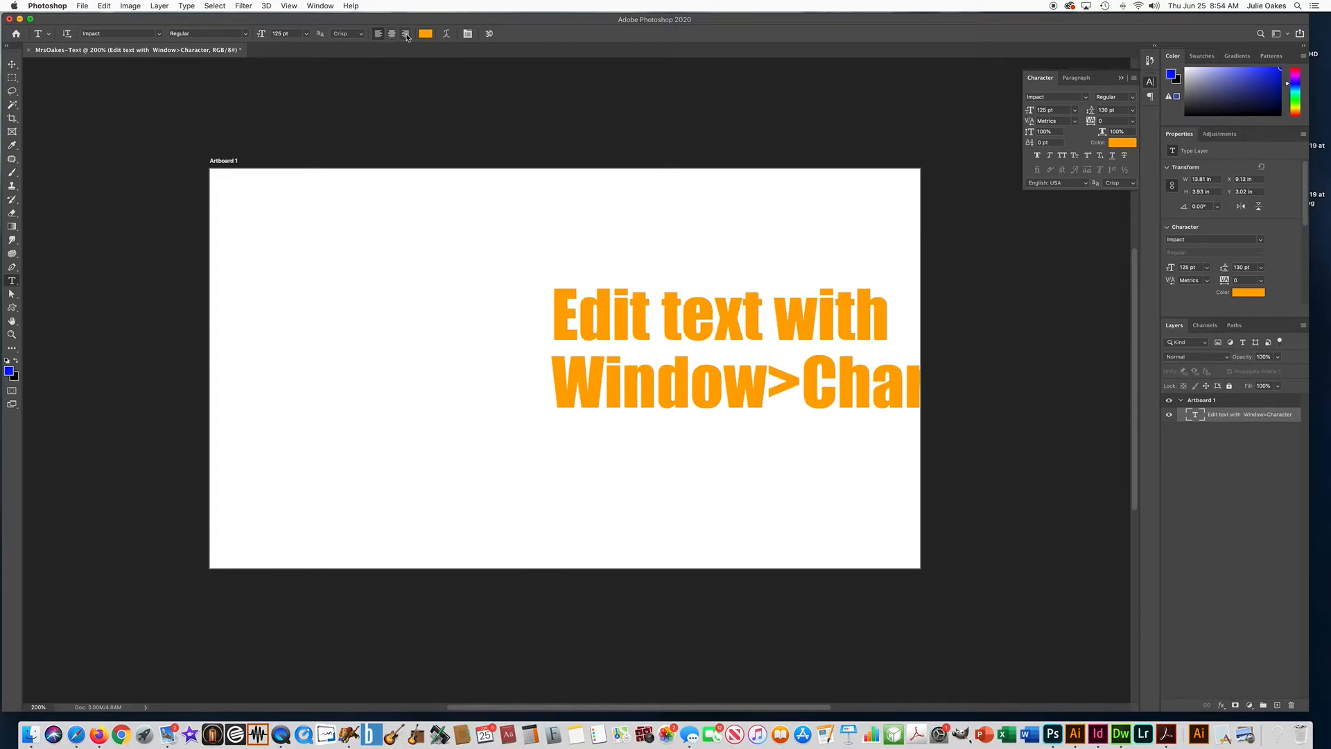
pyautogui.click(407, 34)
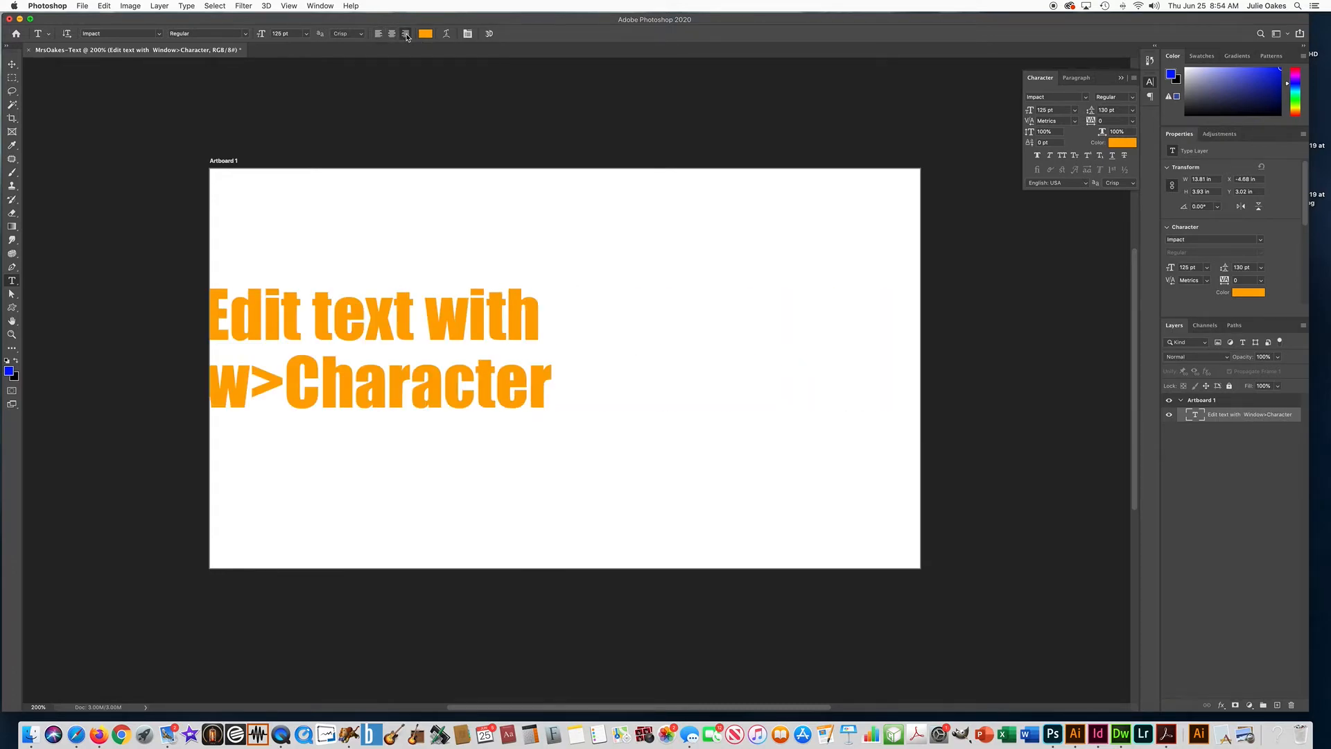
pyautogui.click(392, 34)
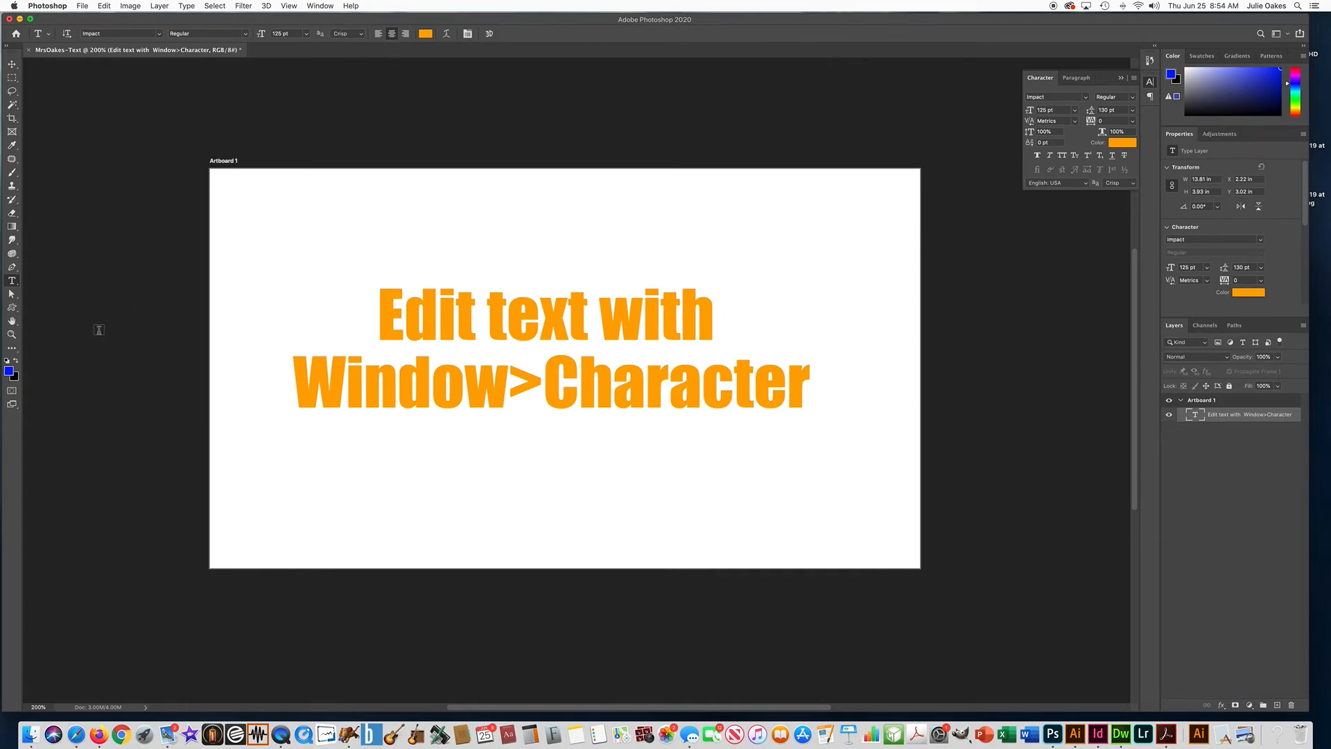
# - Add a separate text layer with the author's title and surname below the two-line text
pyautogui.click(615, 534)
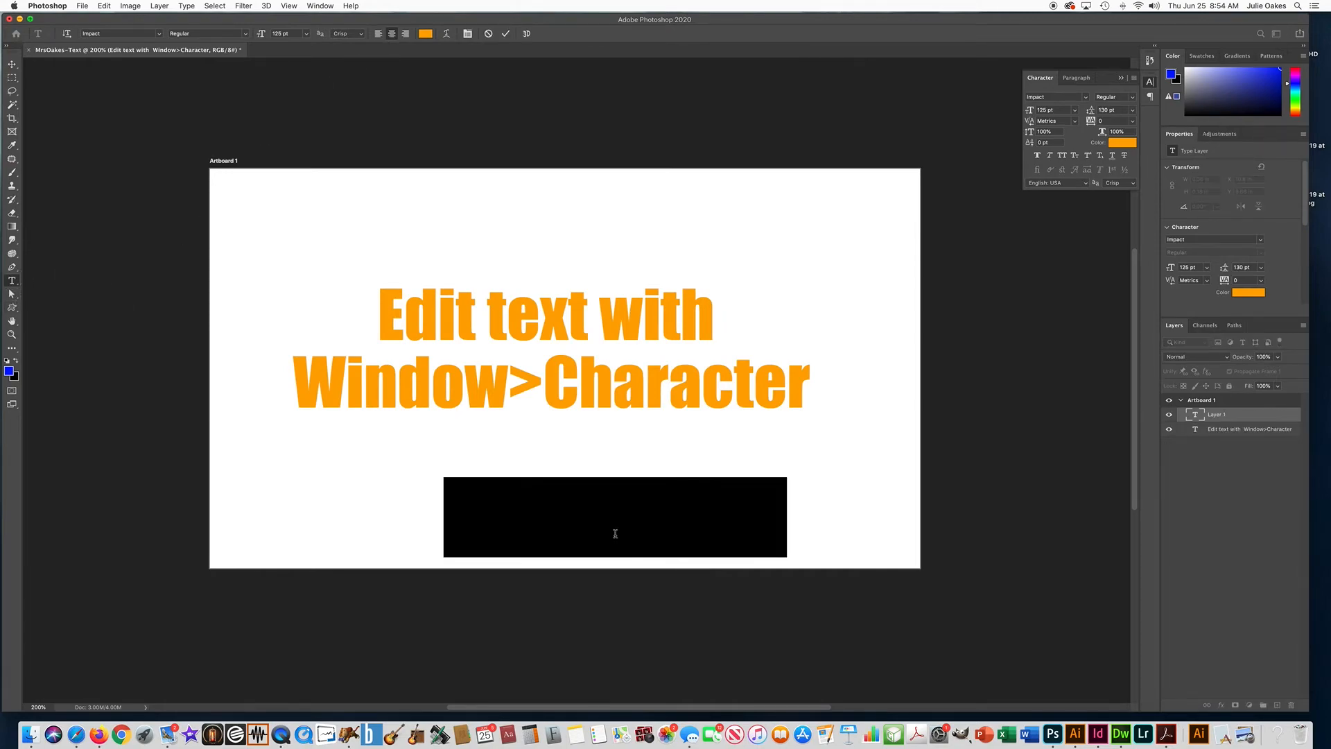
pyautogui.write('Mrs')
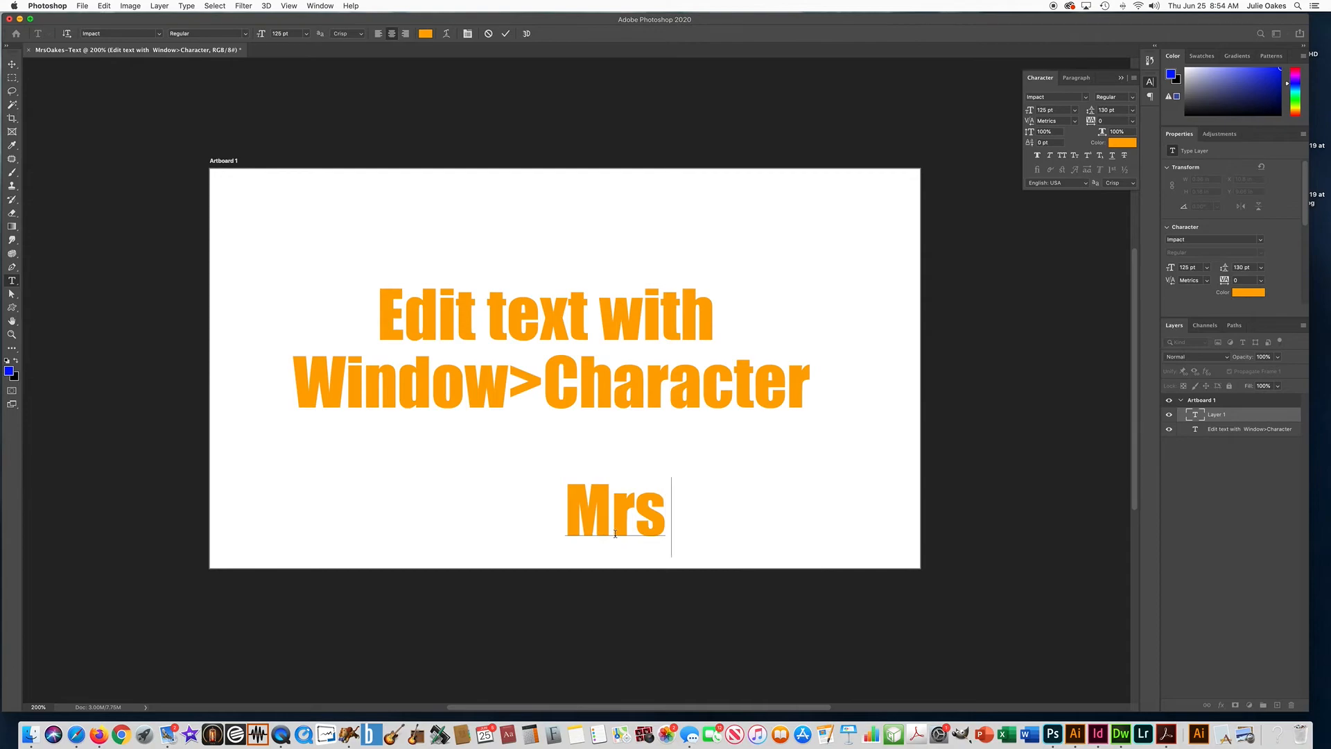
pyautogui.write('. Oakes')
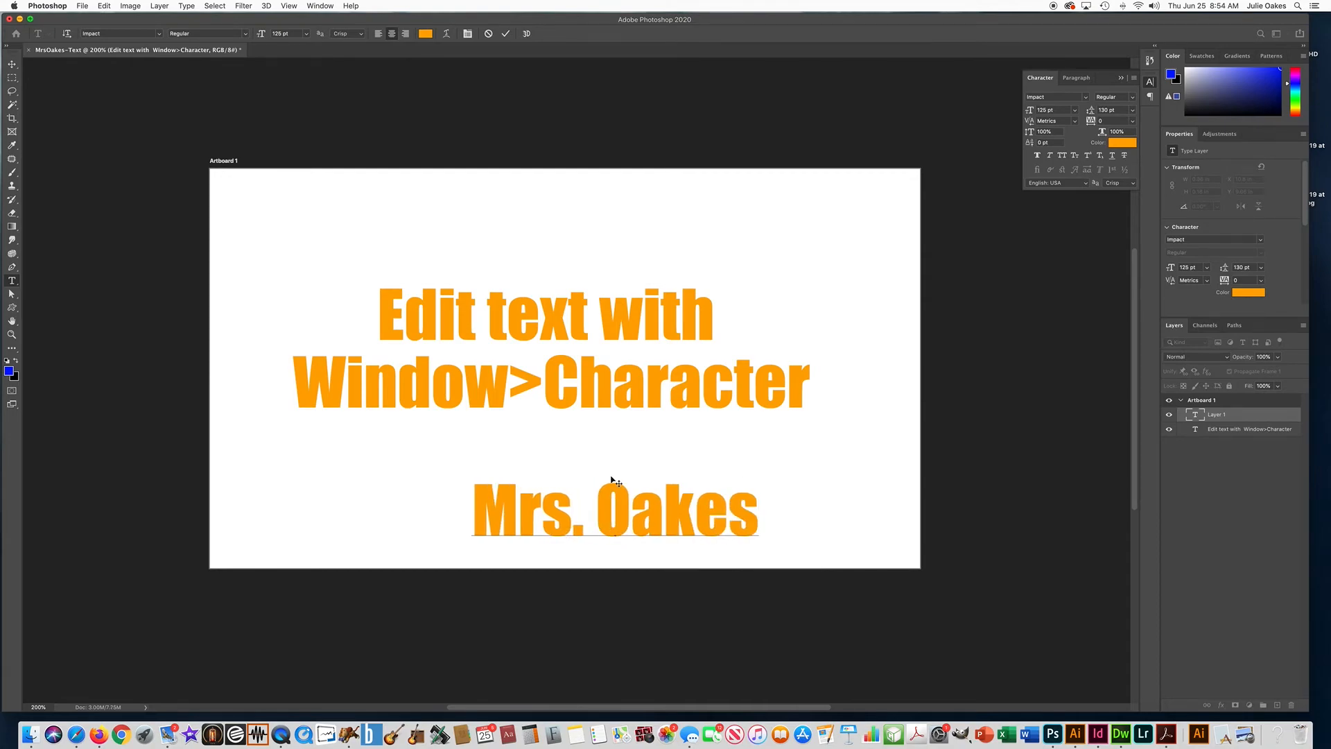
pyautogui.click(505, 33)
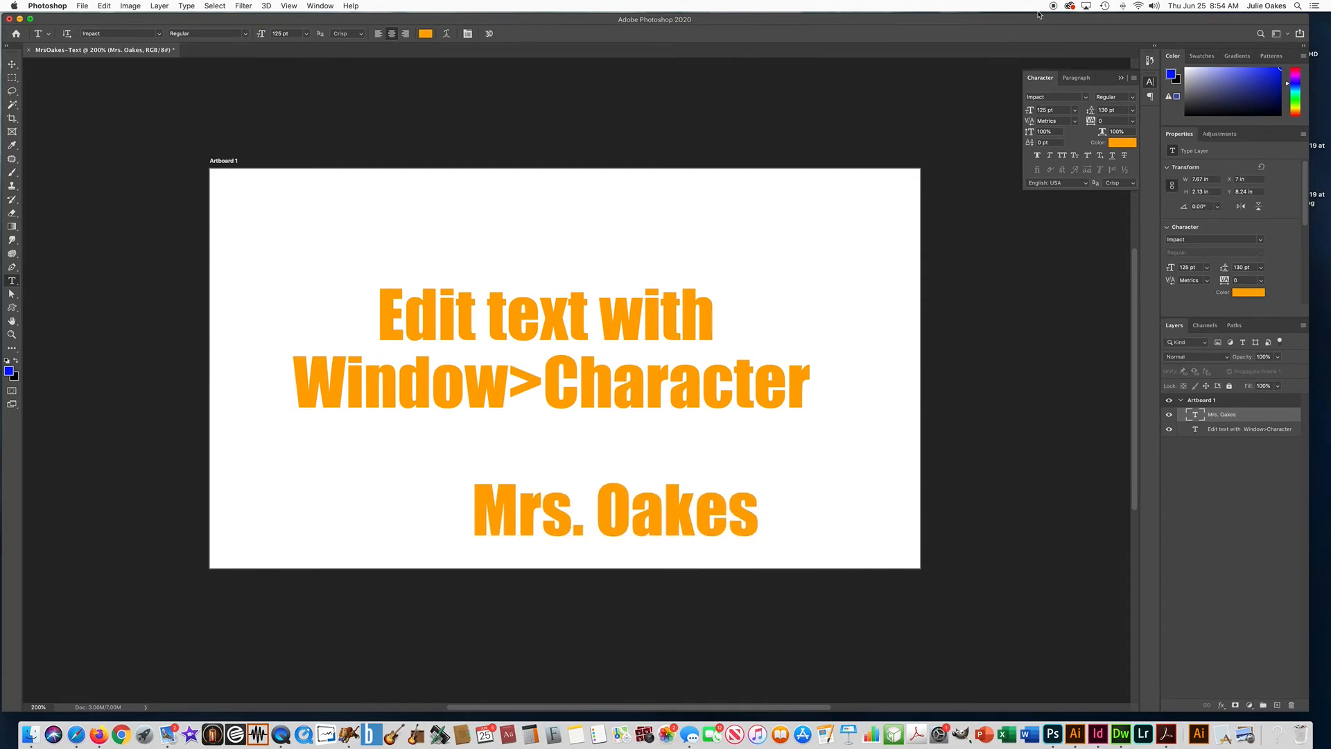
# - Set the author name's font size to 36 pt and move it to the artboard's lower-right corner
pyautogui.click(1075, 111)
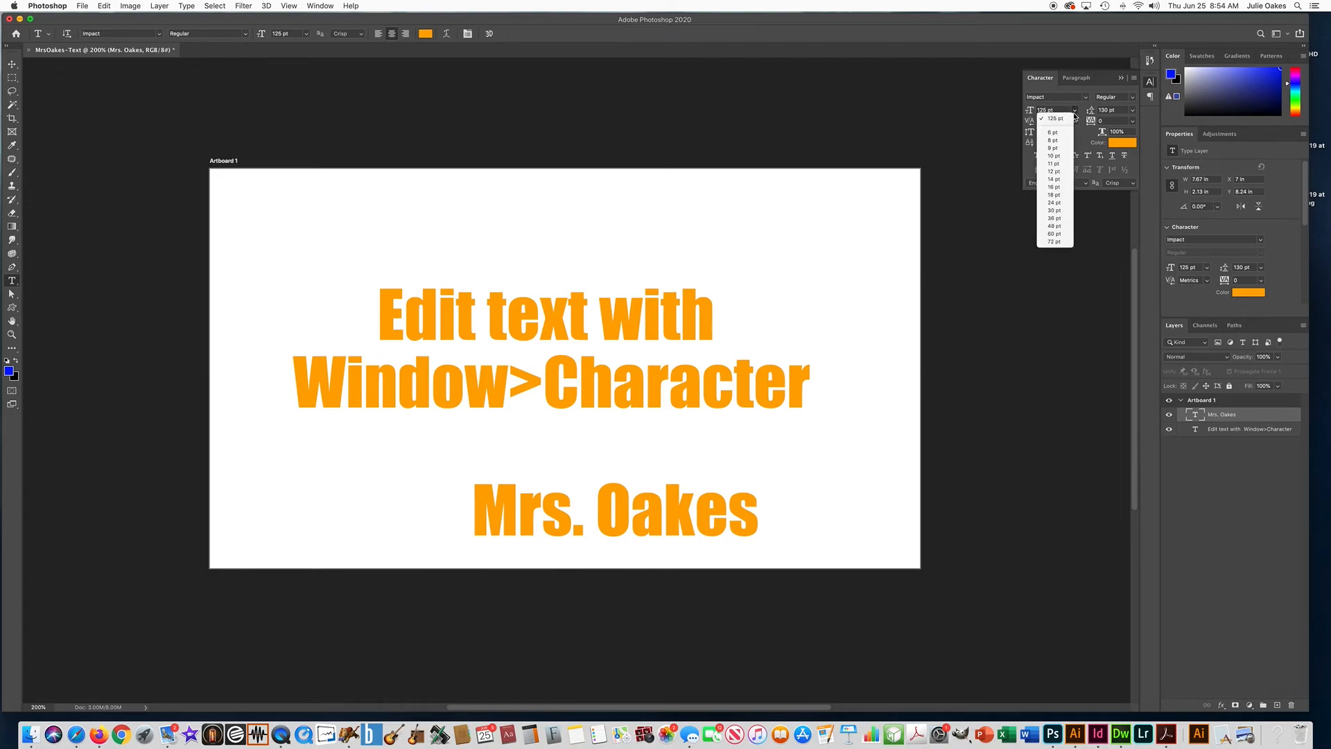
pyautogui.click(1051, 217)
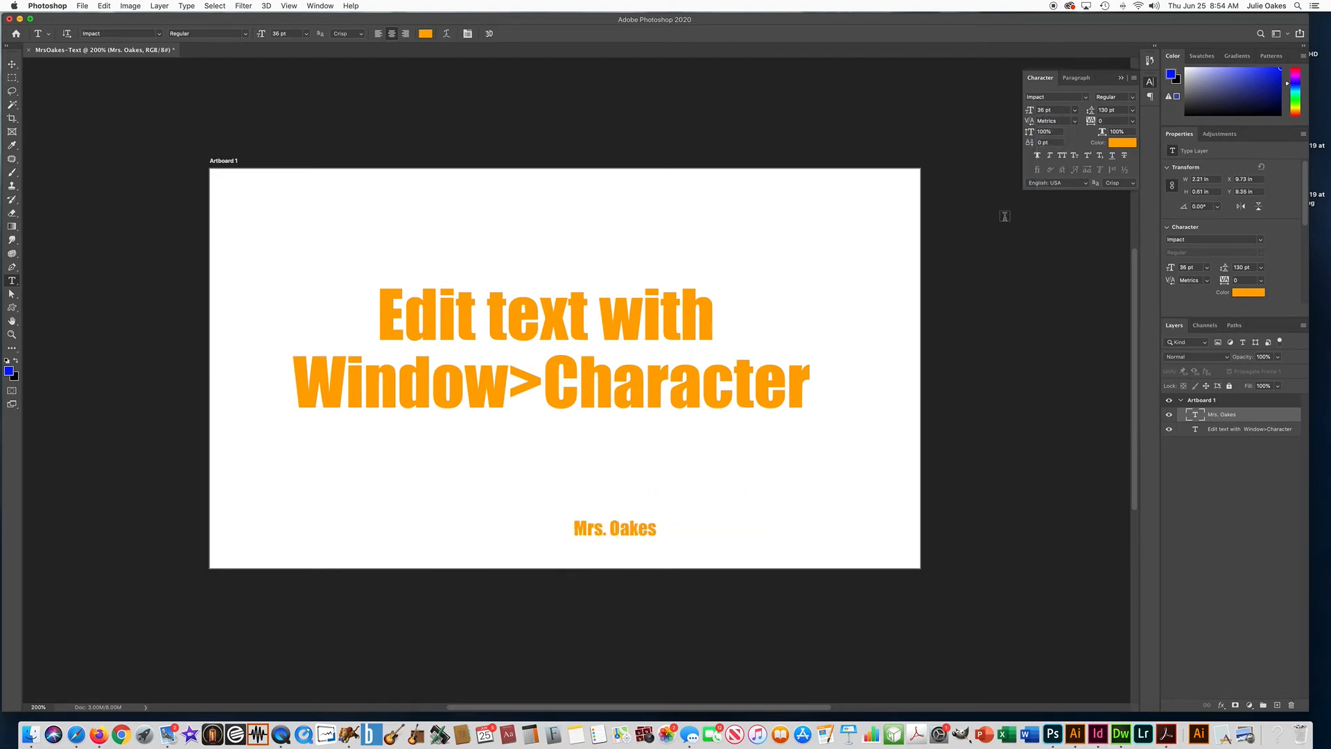
pyautogui.click(12, 64)
pyautogui.moveTo(616, 519); pyautogui.dragTo(850, 526)
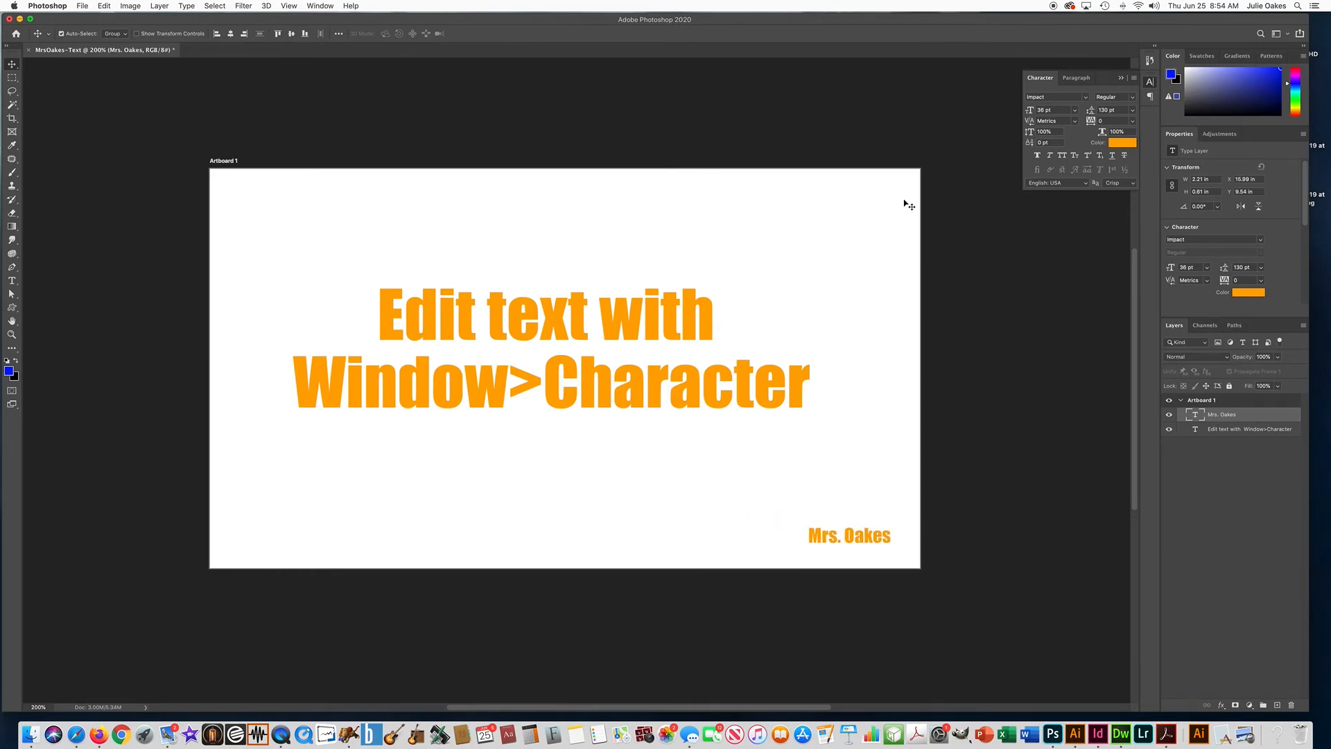
# - Save the document to the Desktop in Photoshop format with layers, keeping Maximize Compatibility enabled
pyautogui.click(82, 5)
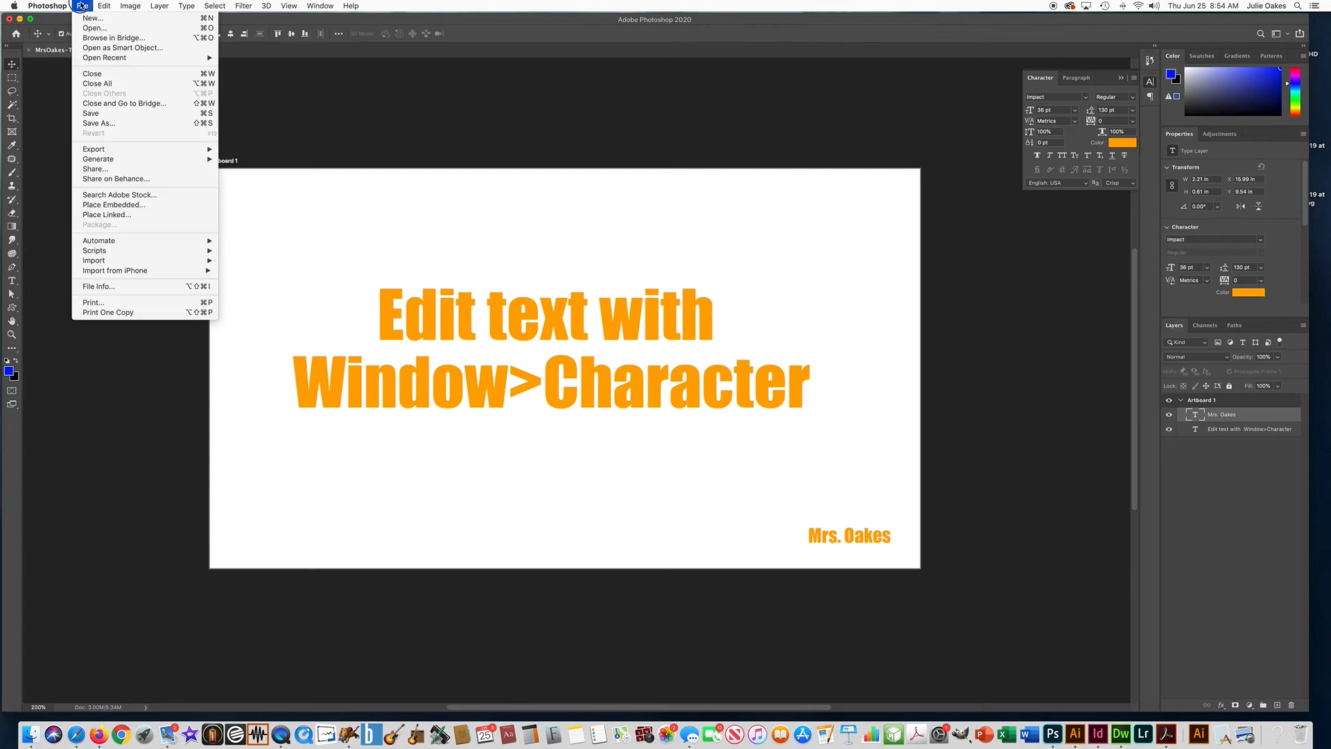
pyautogui.click(93, 116)
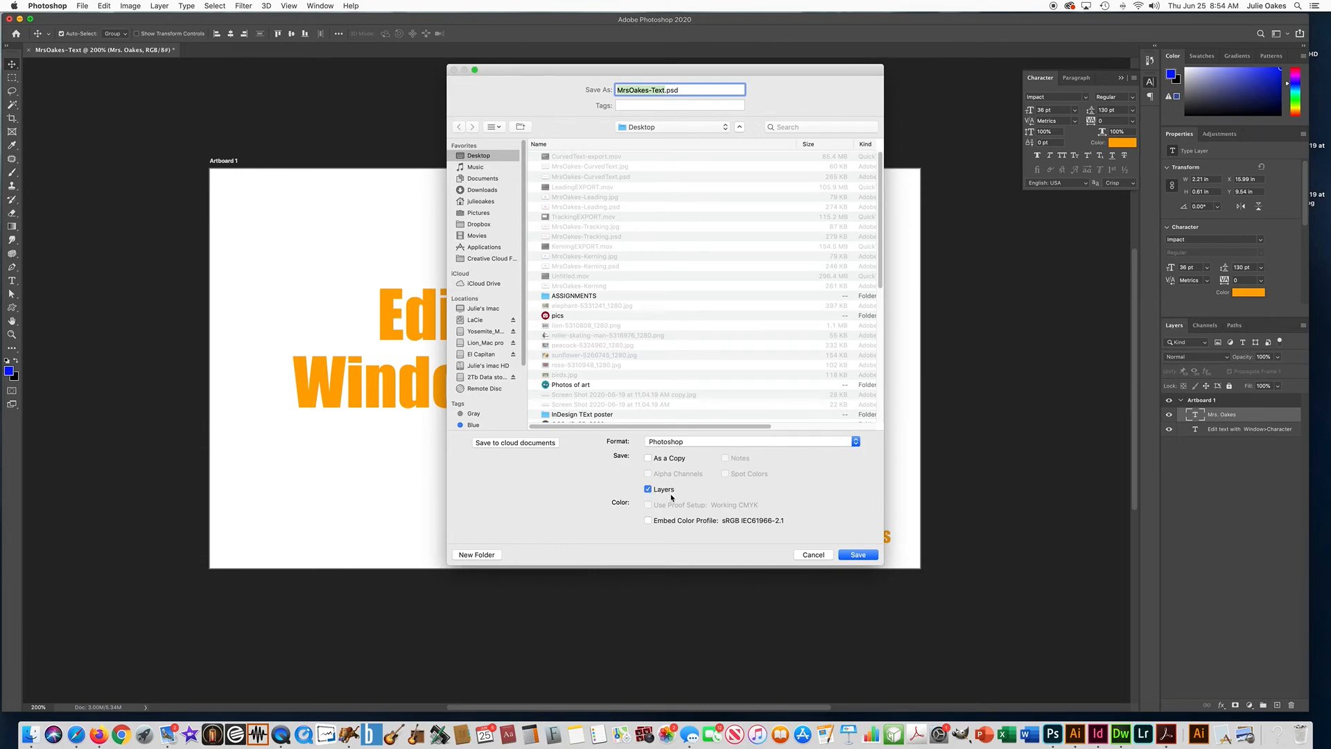
pyautogui.click(852, 555)
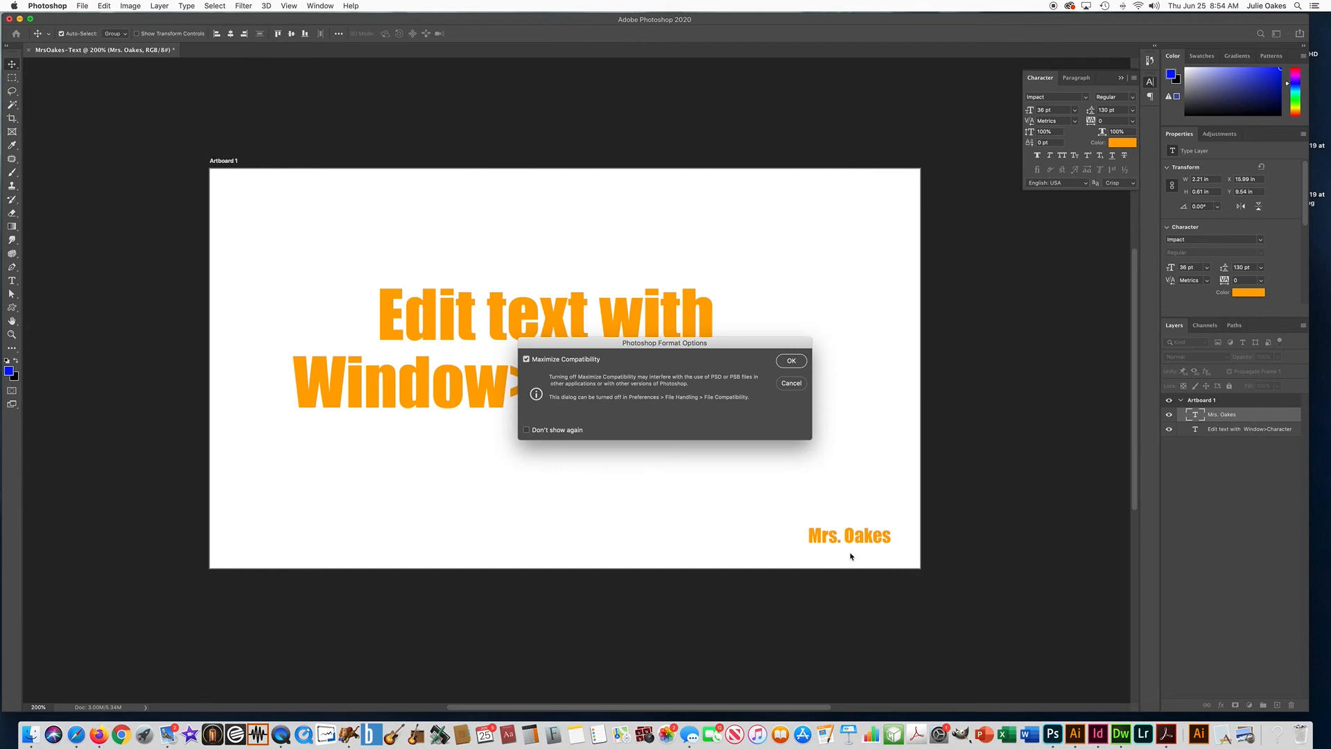
pyautogui.press('Return')
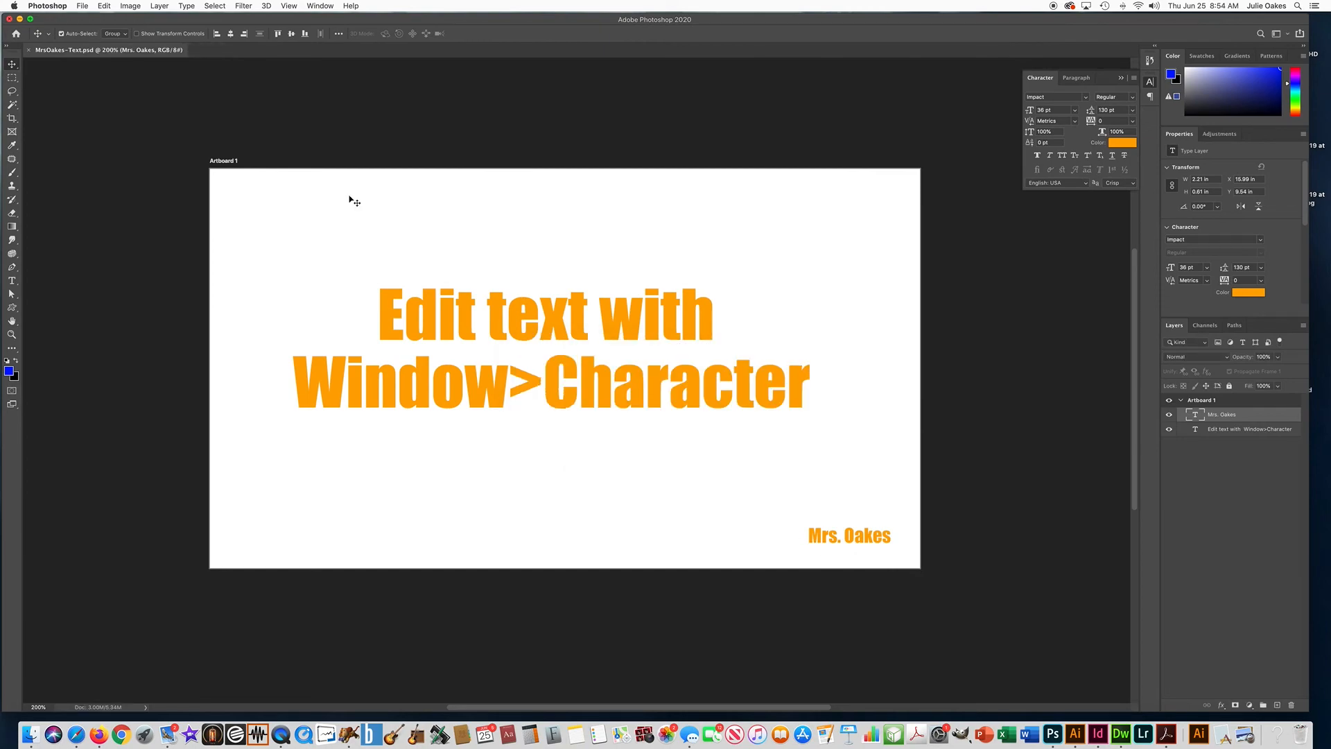
# - Save a JPEG copy of the document to the Desktop under the same base name, using quality 7 (Medium) and the Progressive option with 3 scans
pyautogui.click(82, 6)
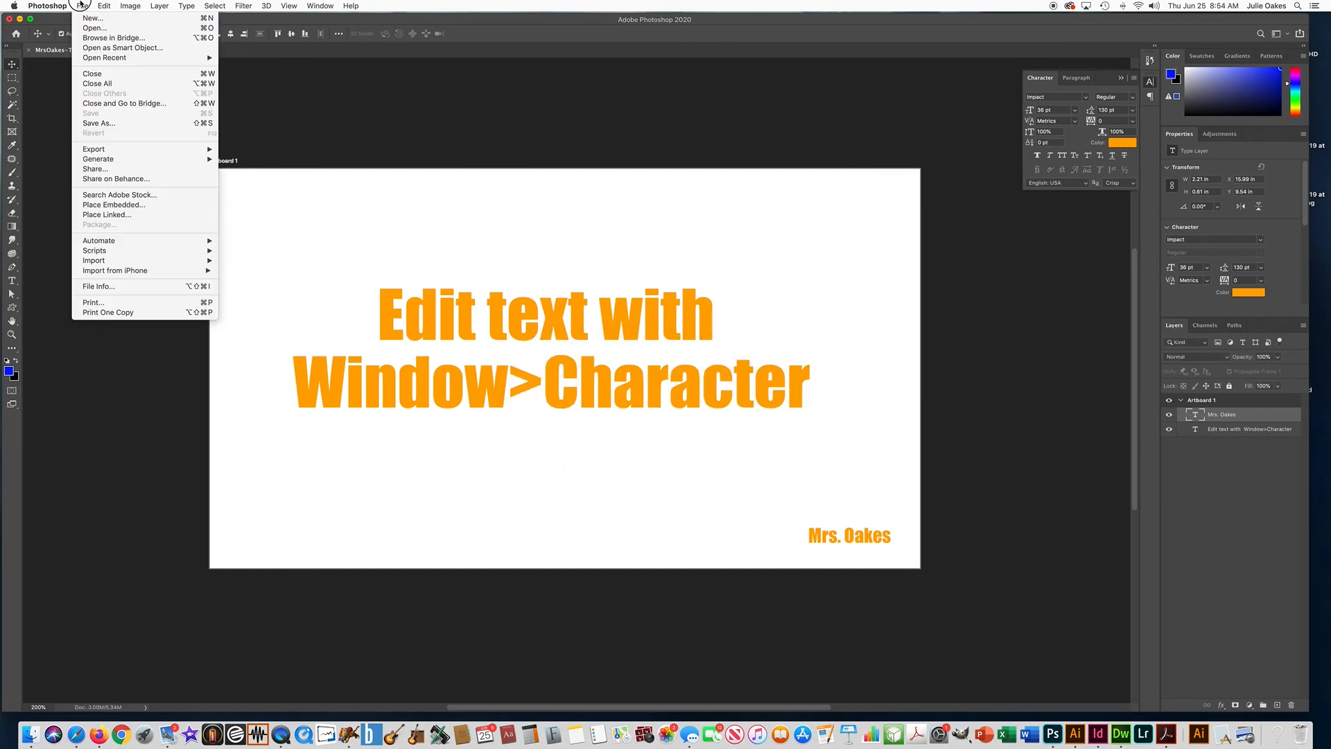
pyautogui.click(102, 125)
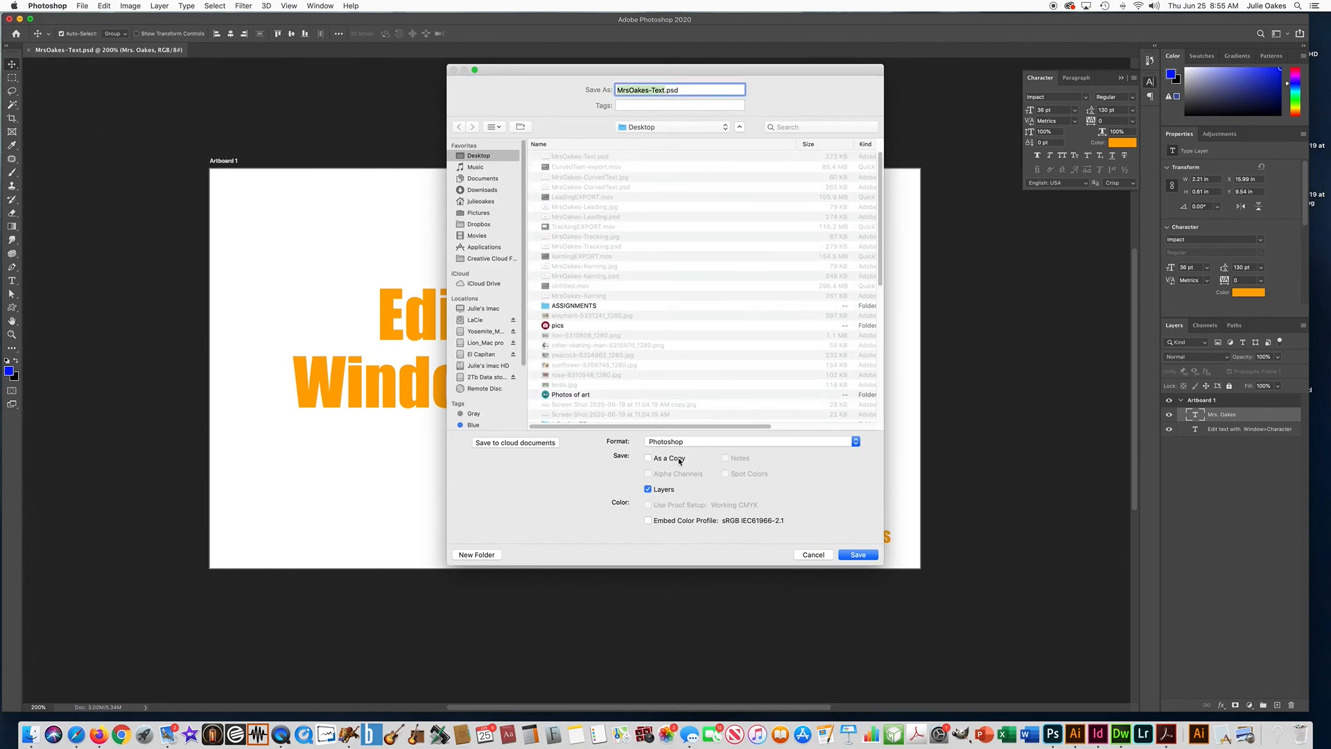
pyautogui.click(676, 442)
pyautogui.click(676, 509)
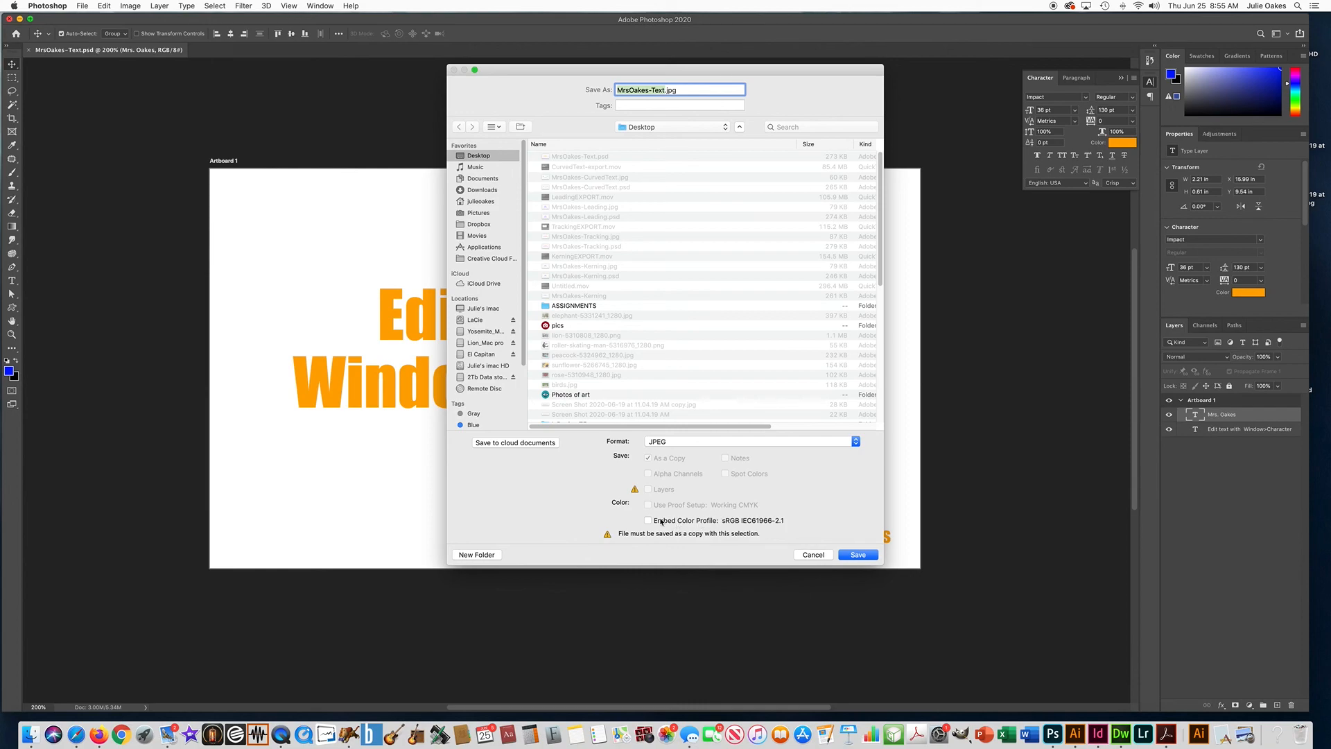
pyautogui.click(853, 558)
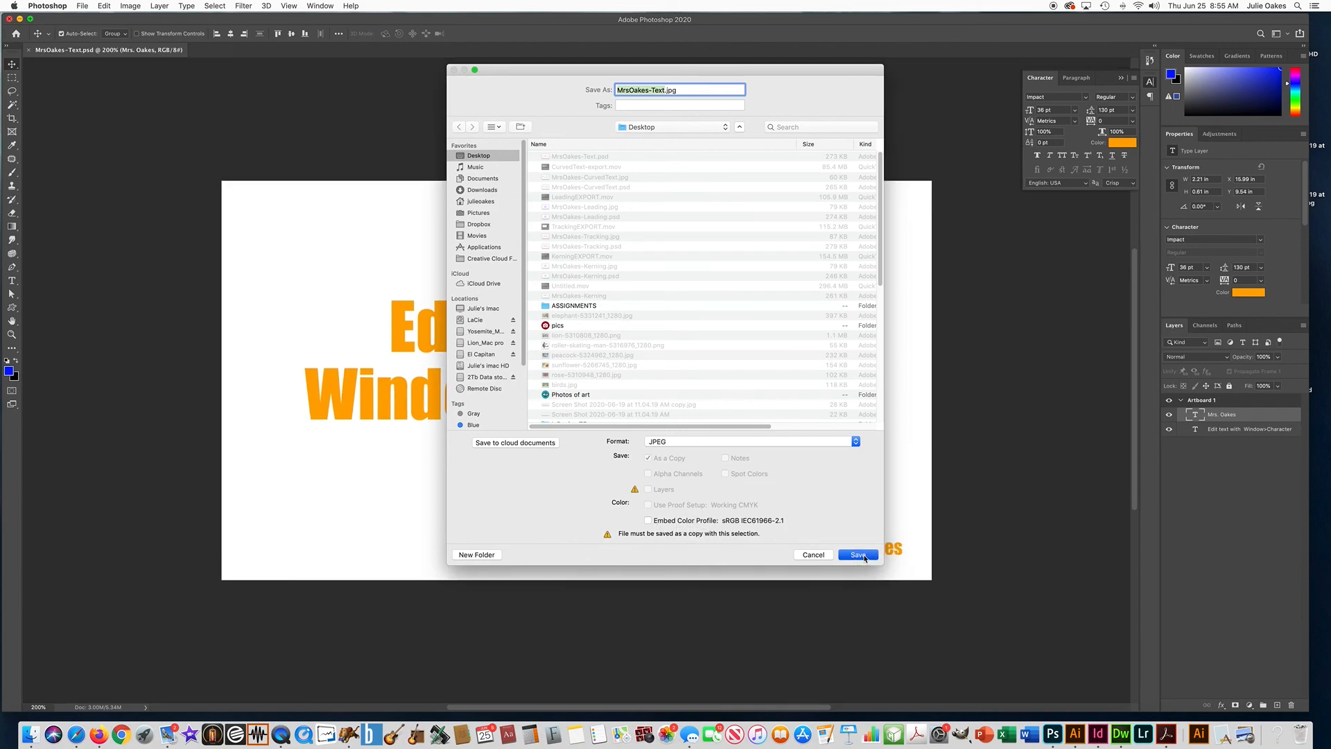
pyautogui.click(729, 329)
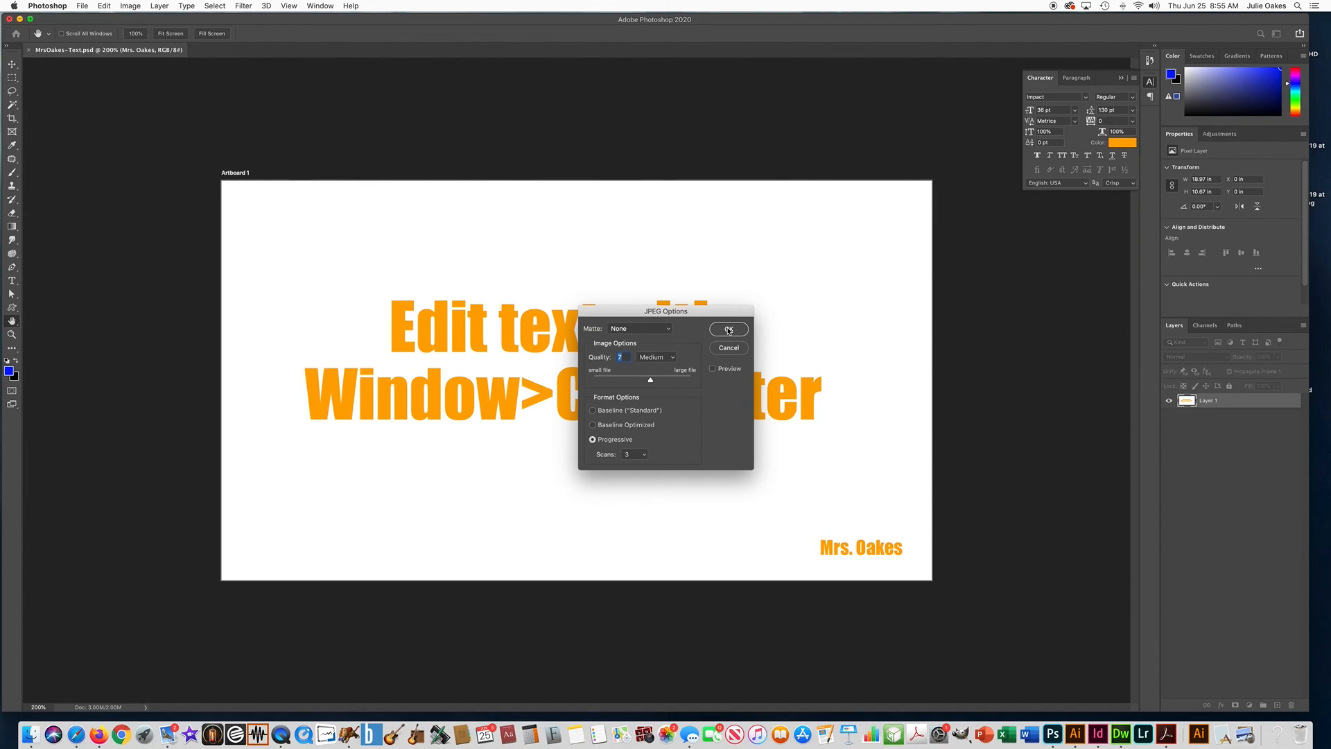